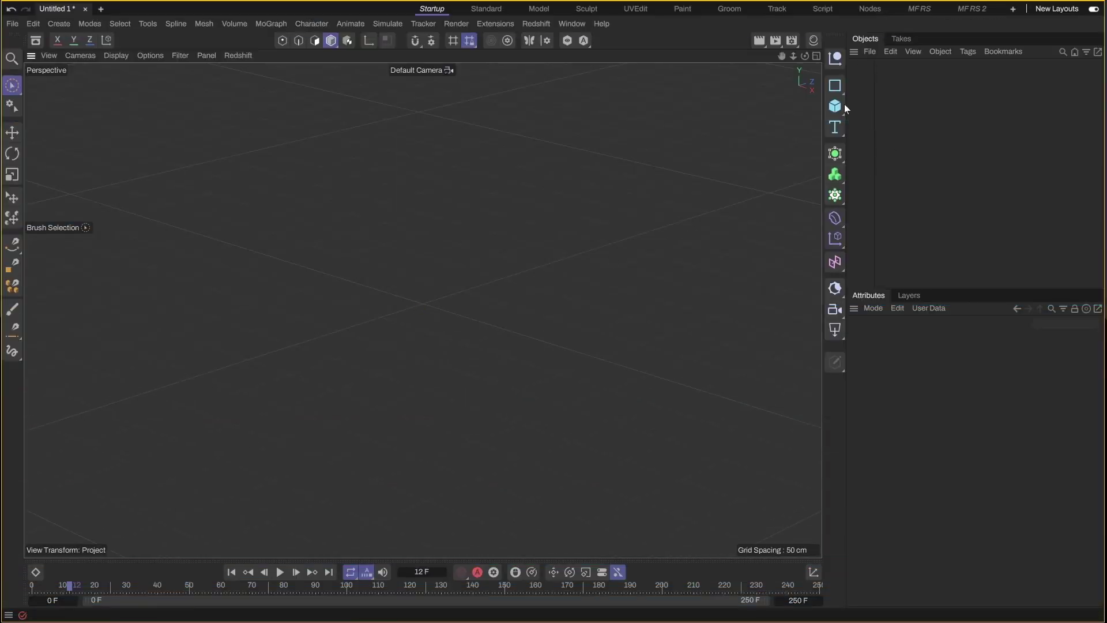
Step: Add a 400 cm, 10×10-segment plane oriented to -Z so it stands upright
left_click(834, 106)
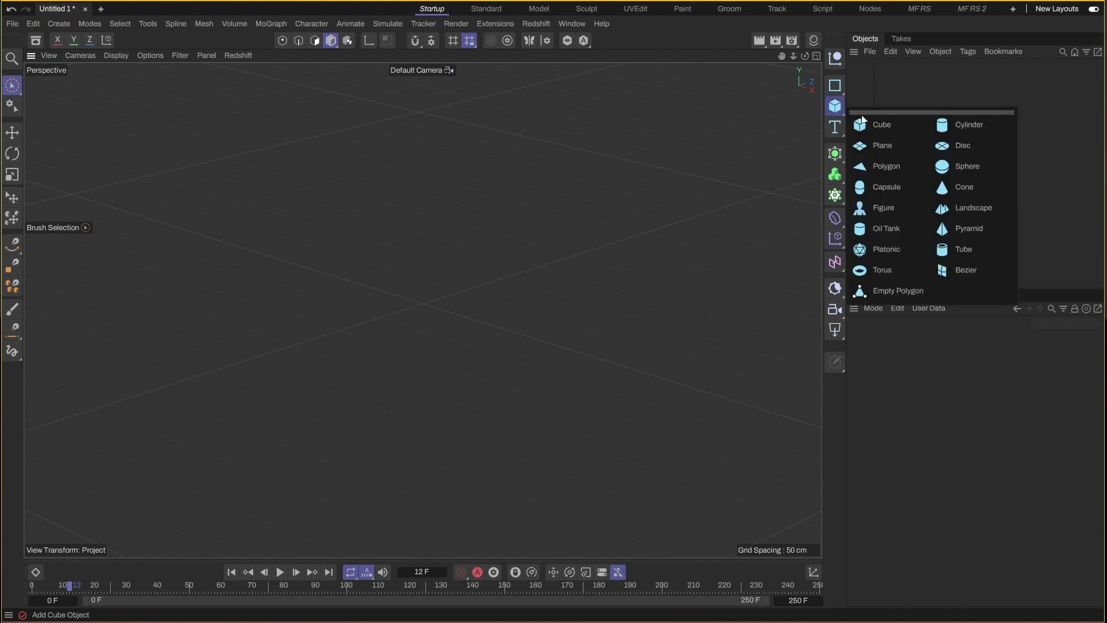
left_click(880, 144)
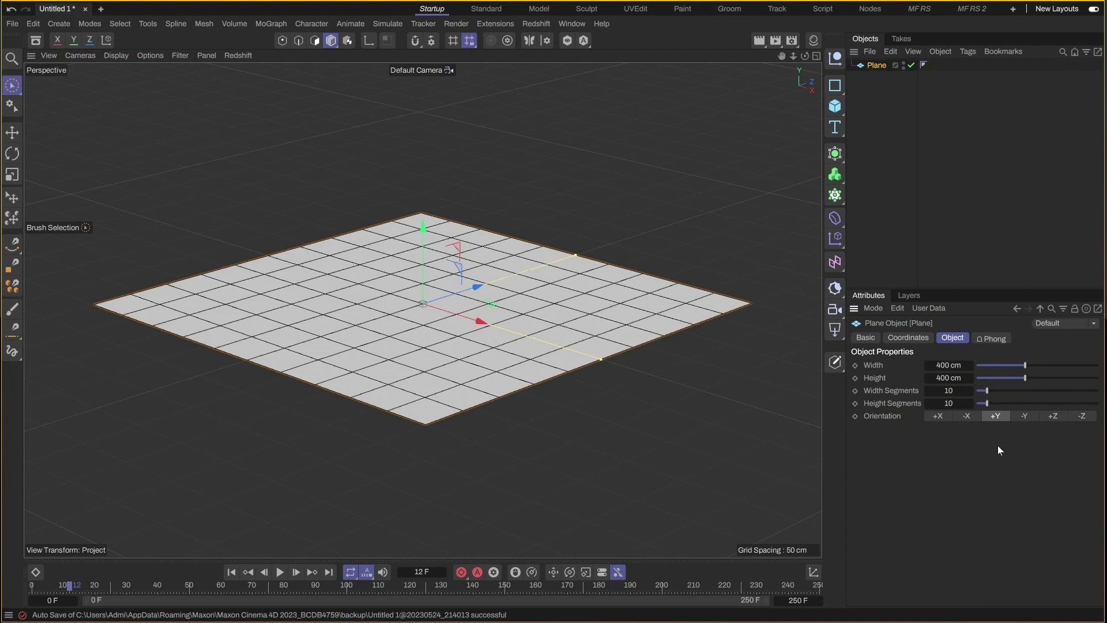
left_click(1081, 417)
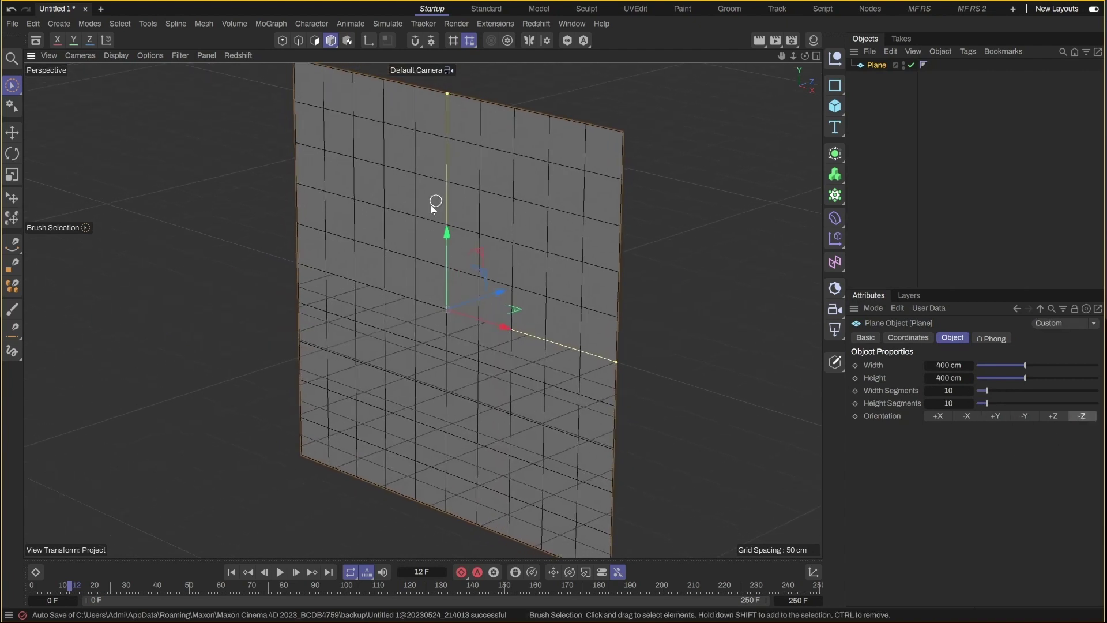
Step: Orbit toward the plane and set the viewport display to Quick Shading (Lines)
left_click_drag(454, 309, 473, 327, "alt")
middle_click_drag(473, 326, 509, 158, "alt")
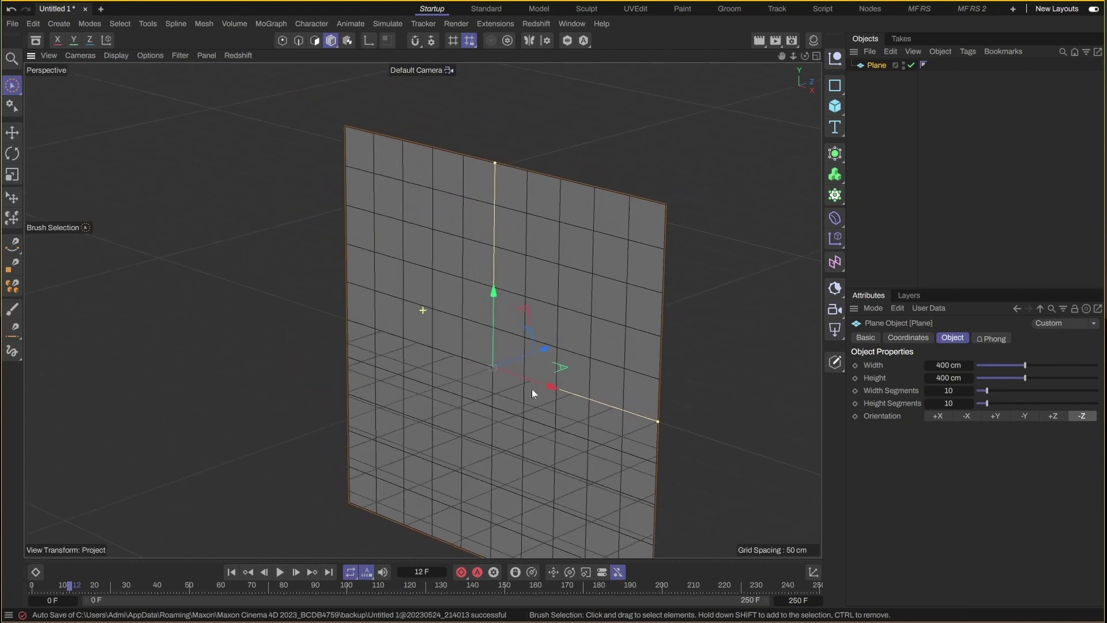
mouse_move(508, 158)
left_mouse_down("alt")
mouse_move(615, 350)
mouse_move(580, 366)
mouse_move(532, 347)
left_mouse_up("alt")
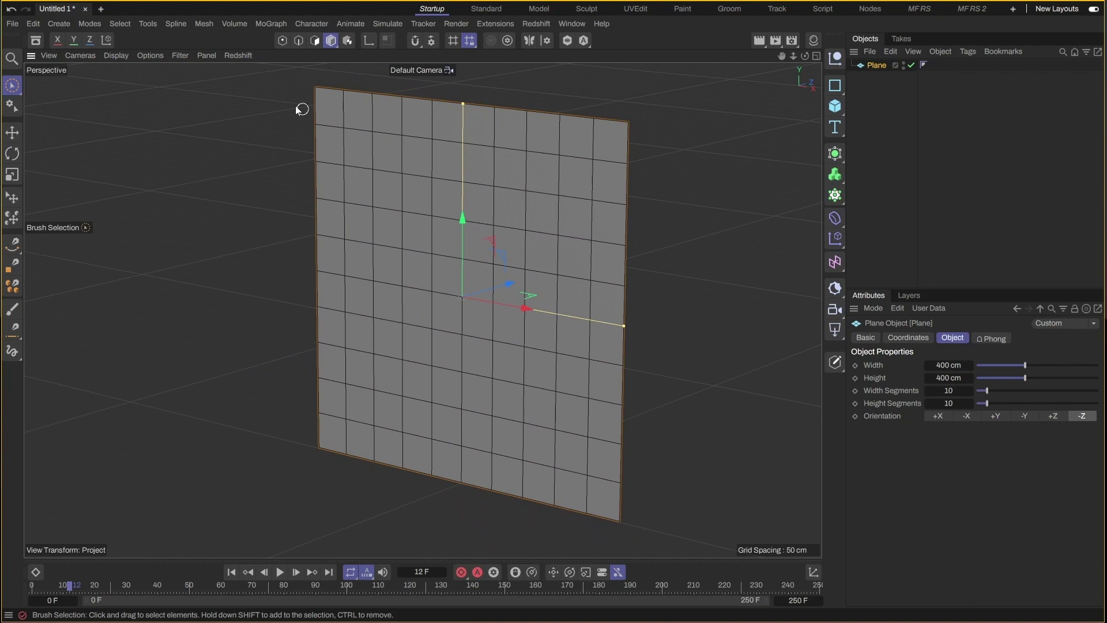
left_click(117, 55)
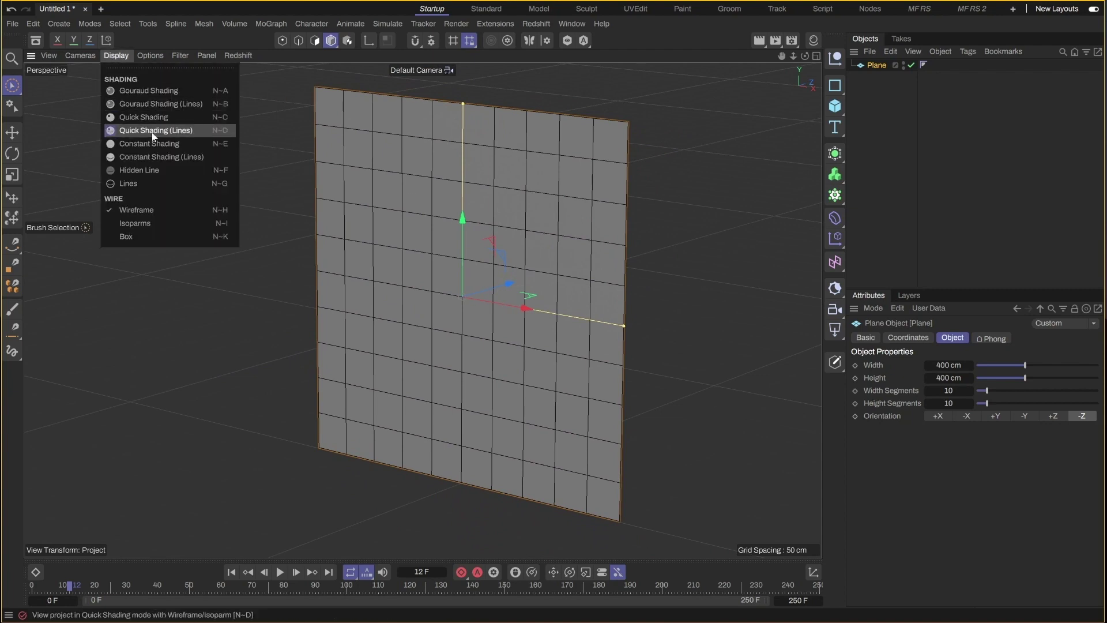
left_click(642, 404)
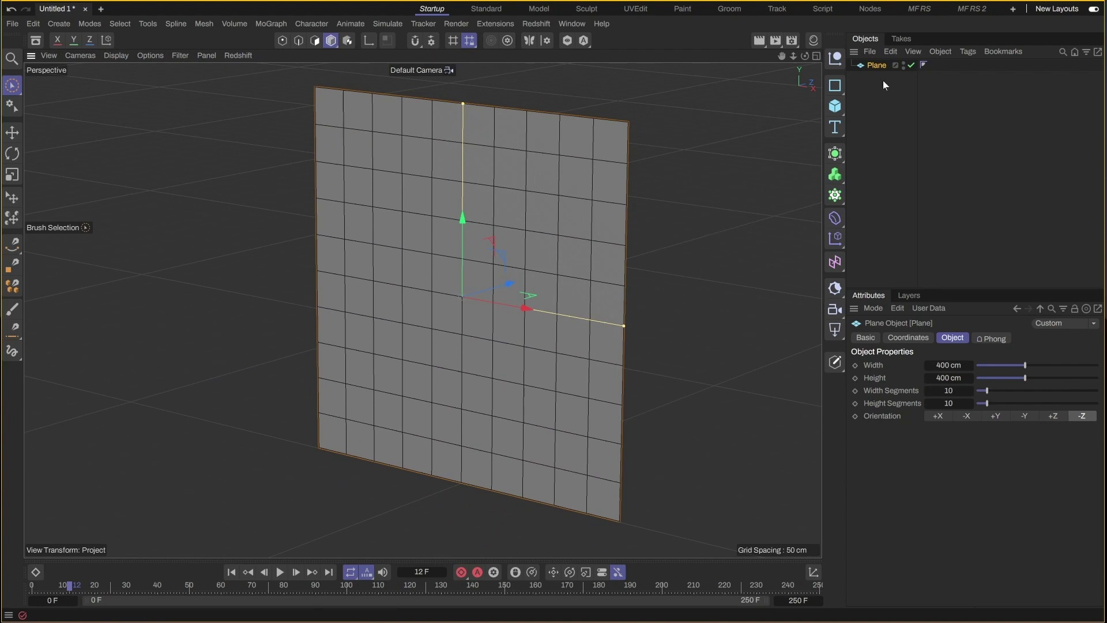
Step: Make the plane editable with C and switch to Polygon mode, facing it head-on
key("c")
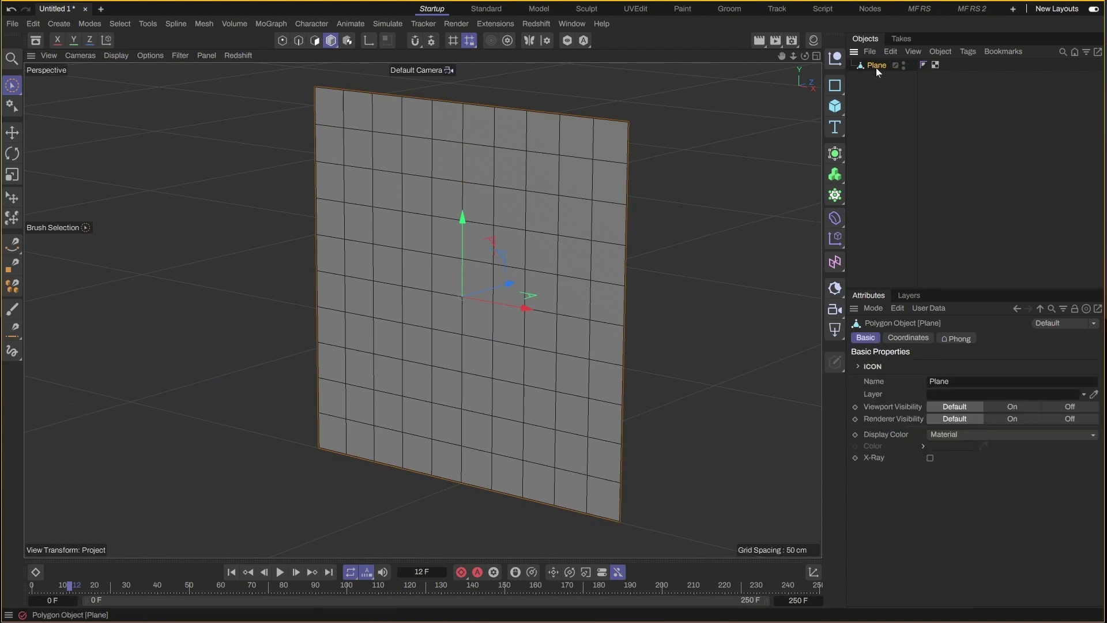
left_click(317, 44)
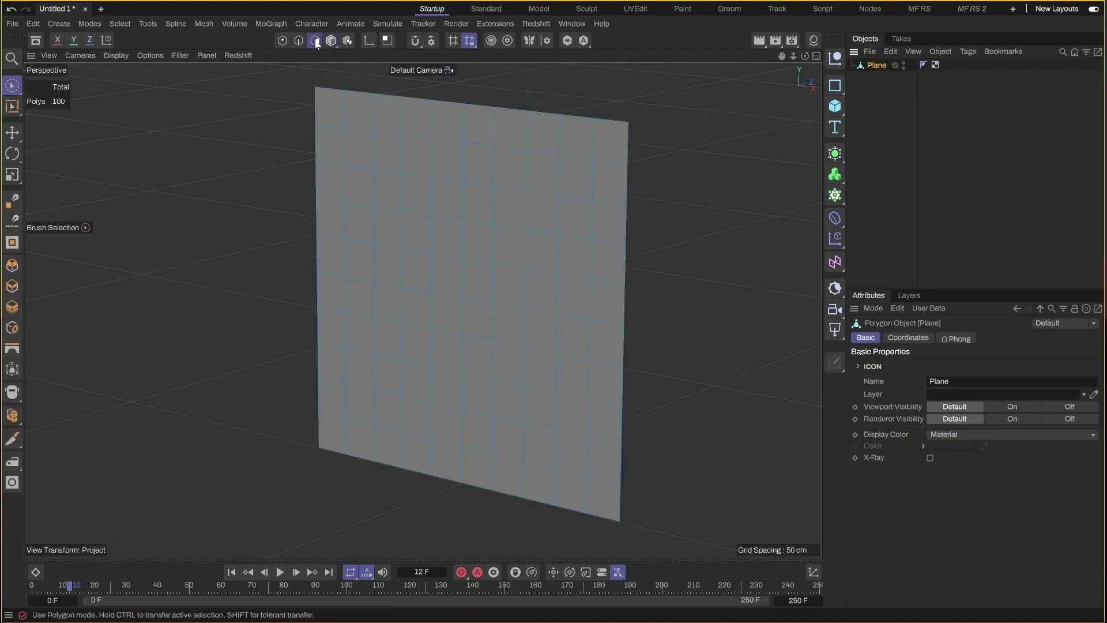
mouse_move(326, 251)
left_mouse_down("alt")
mouse_move(397, 242)
mouse_move(402, 262)
mouse_move(377, 283)
left_mouse_up("alt")
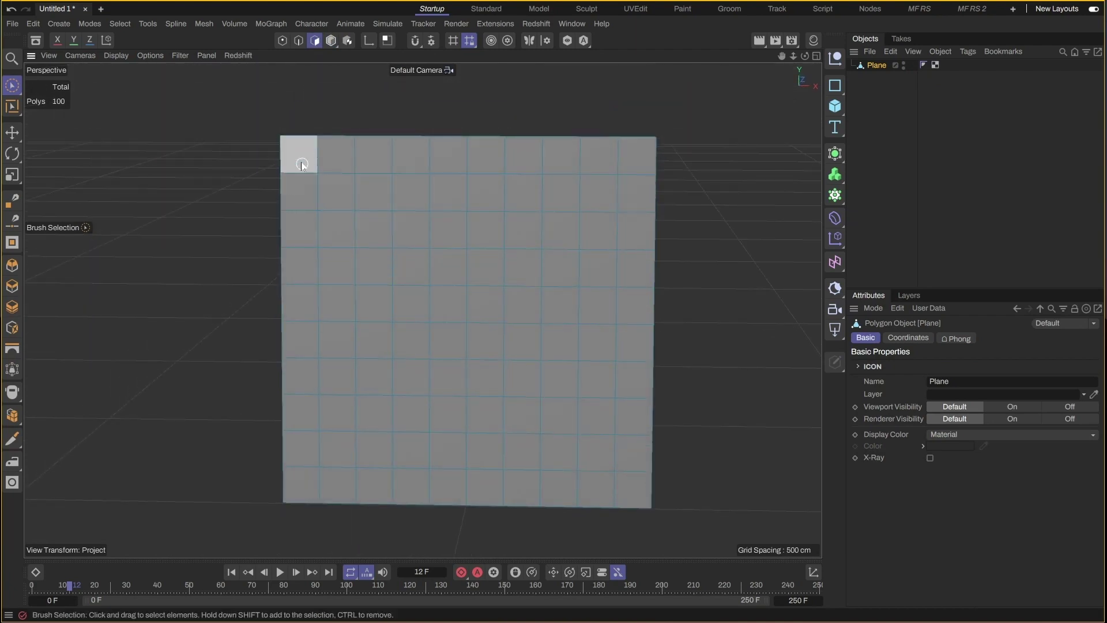
Step: Delete the upper-right stepped faces, leaving a 55-polygon staircase profile
left_click(349, 154)
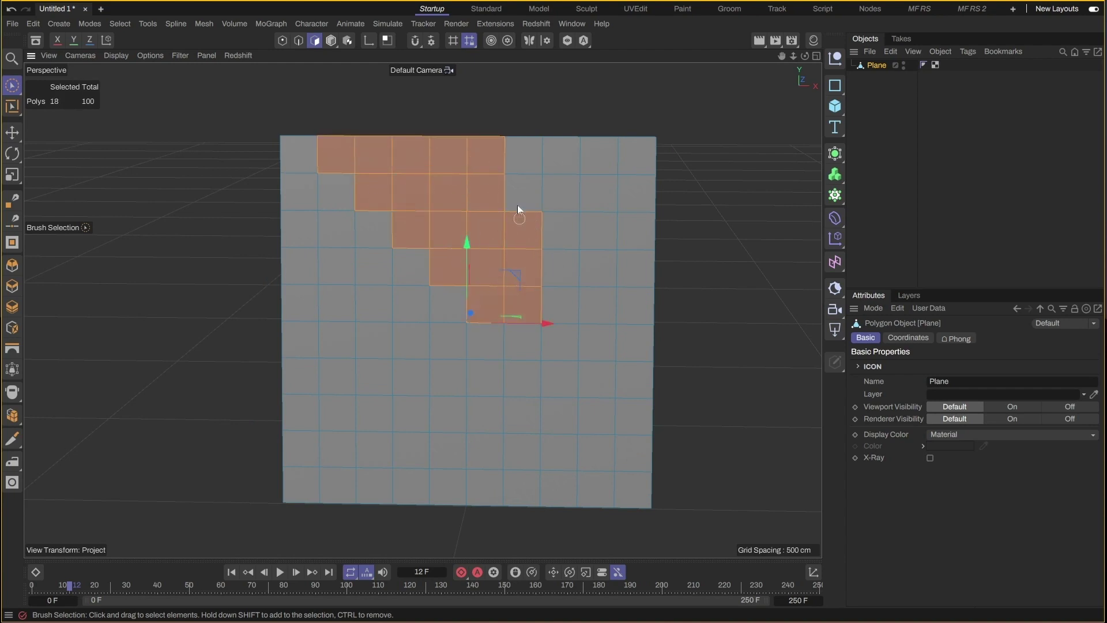
mouse_move(554, 265)
left_mouse_down()
mouse_move(567, 344)
mouse_move(609, 361)
left_mouse_up()
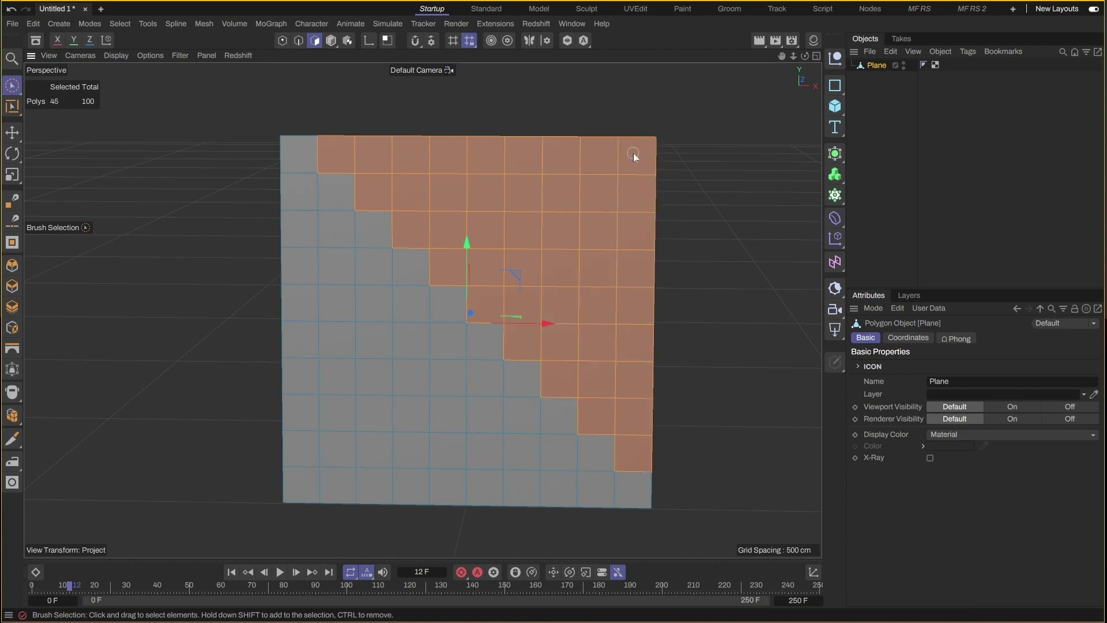
left_click_drag(541, 310, 506, 303, "alt")
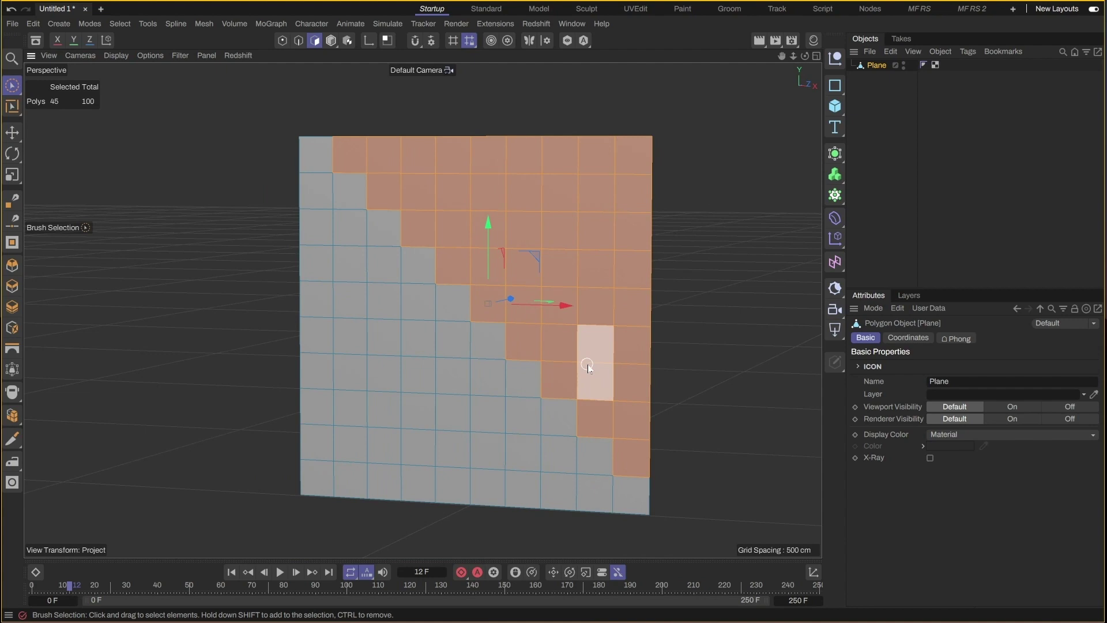
key("Delete")
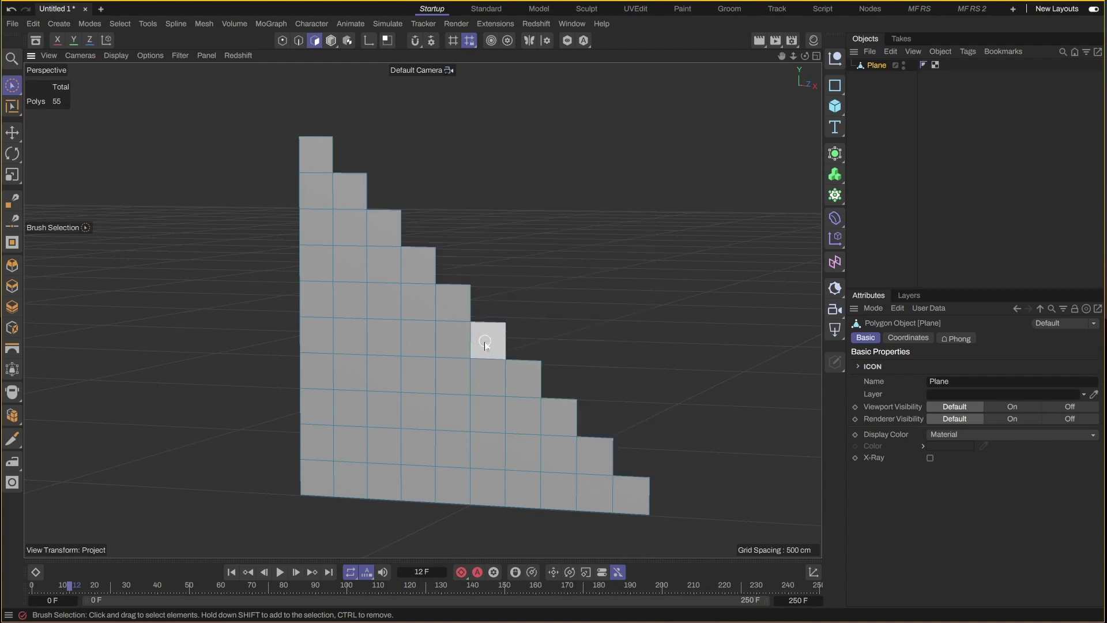
mouse_move(485, 341)
left_mouse_down("alt")
mouse_move(444, 361)
mouse_move(468, 308)
left_mouse_up("alt")
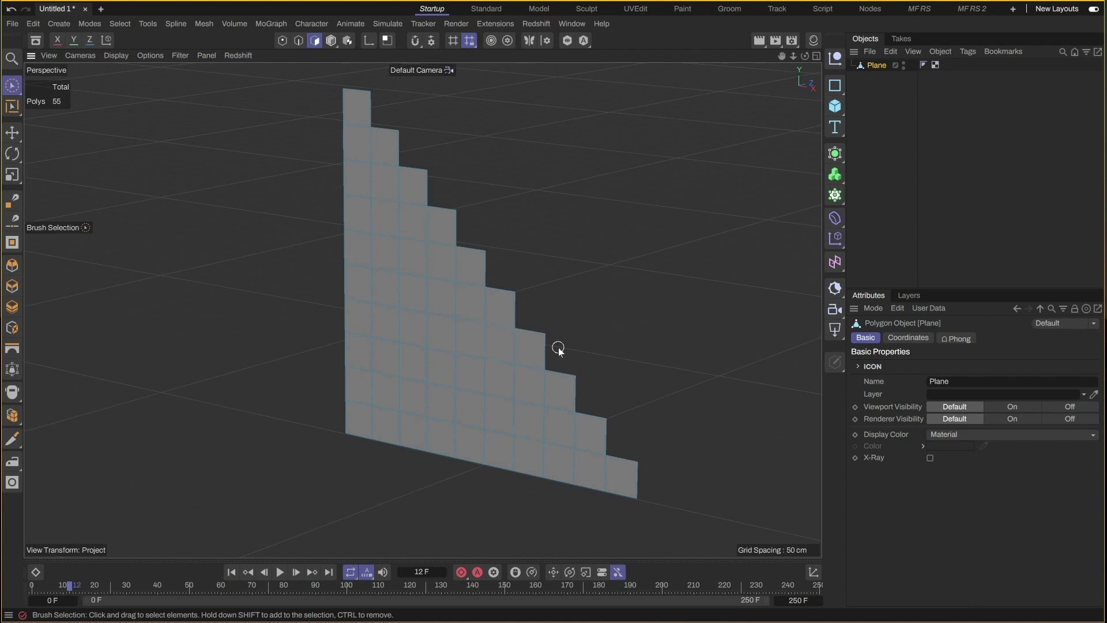
Step: Select all polygons and extrude them to a 207.6 cm offset
key("ctrl+a")
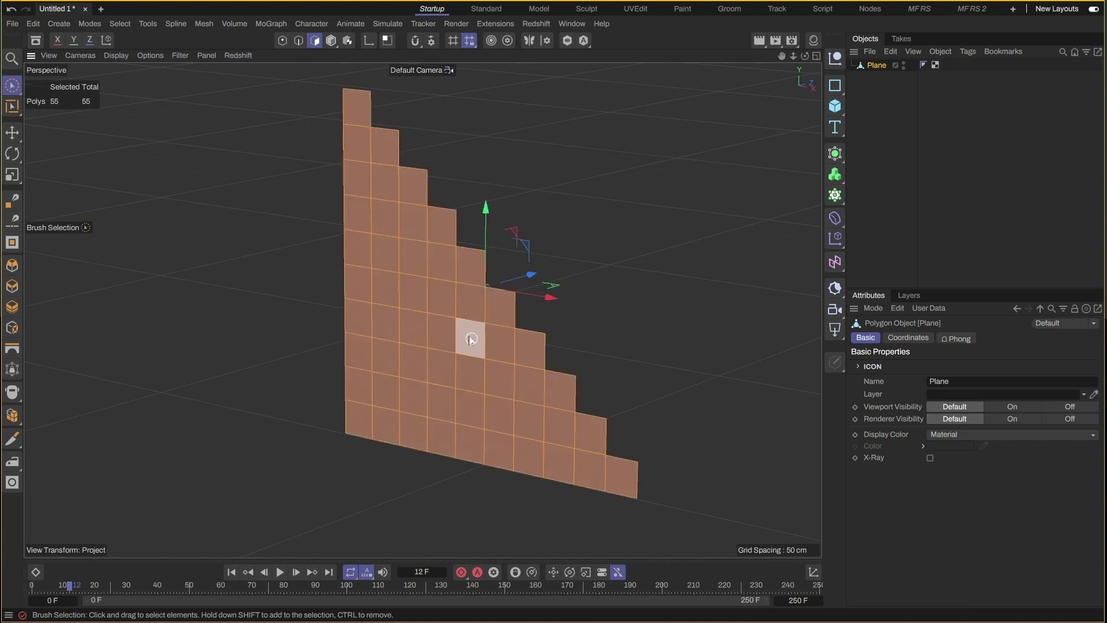
mouse_move(470, 334)
left_mouse_down("alt")
mouse_move(442, 335)
mouse_move(485, 333)
mouse_move(474, 328)
mouse_move(487, 298)
mouse_move(506, 334)
mouse_move(562, 343)
mouse_move(515, 337)
left_mouse_up("alt")
right_click(488, 299)
left_click(545, 283)
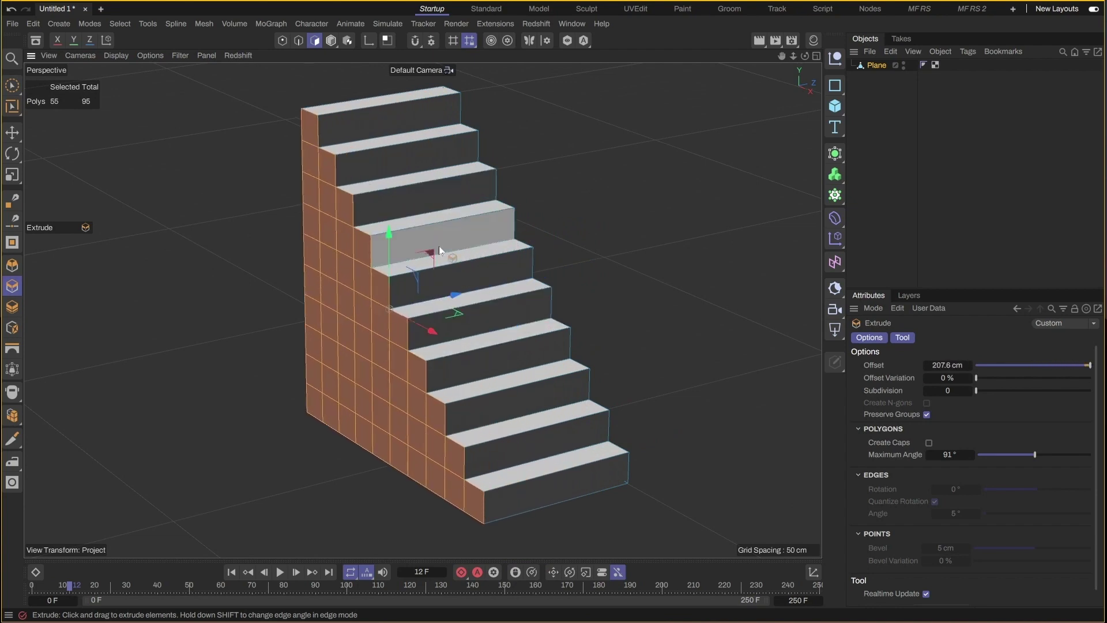
mouse_move(451, 278)
middle_mouse_down("alt")
mouse_move(489, 286)
mouse_move(460, 297)
middle_mouse_up("alt")
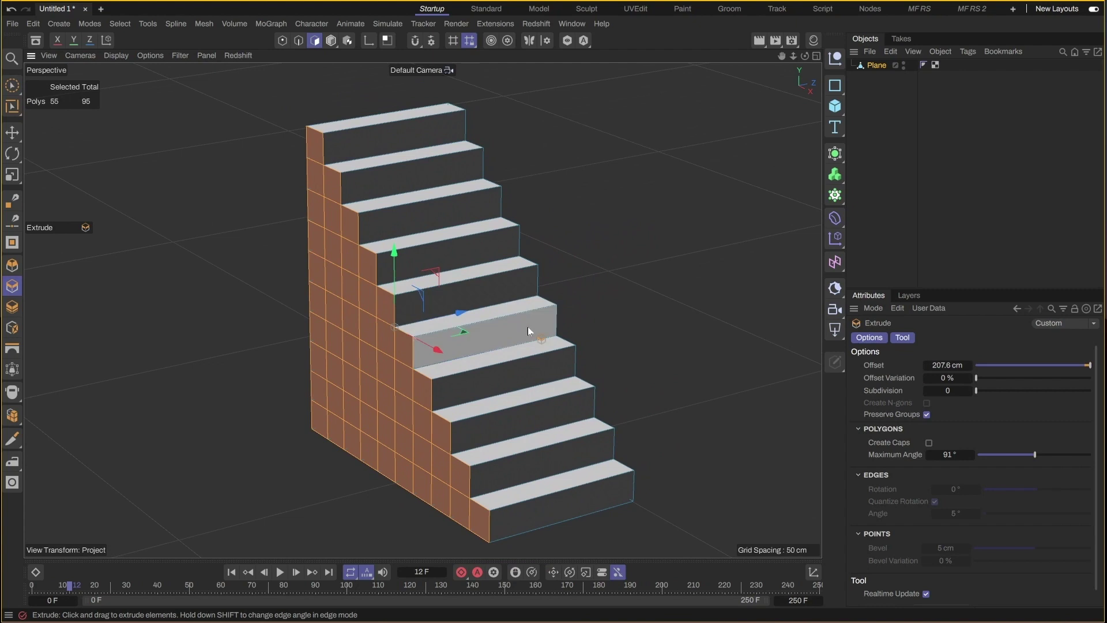
mouse_move(517, 328)
left_mouse_down("alt")
mouse_move(465, 331)
mouse_move(354, 308)
left_mouse_up("alt")
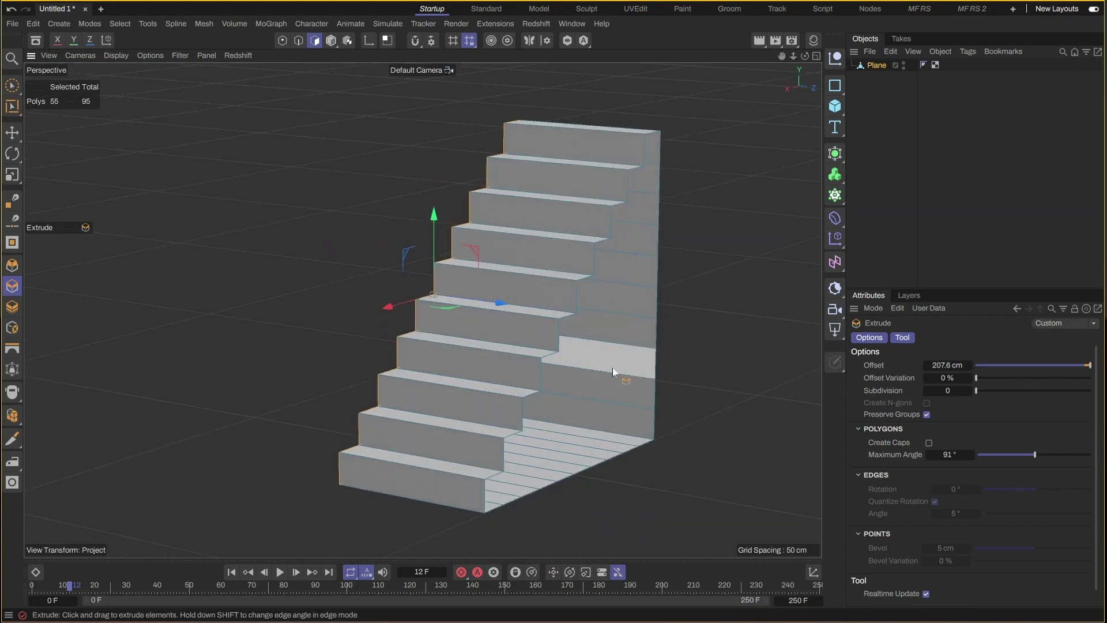
Step: Enable Create Caps to close the extrusion into a solid block staircase
left_click(928, 442)
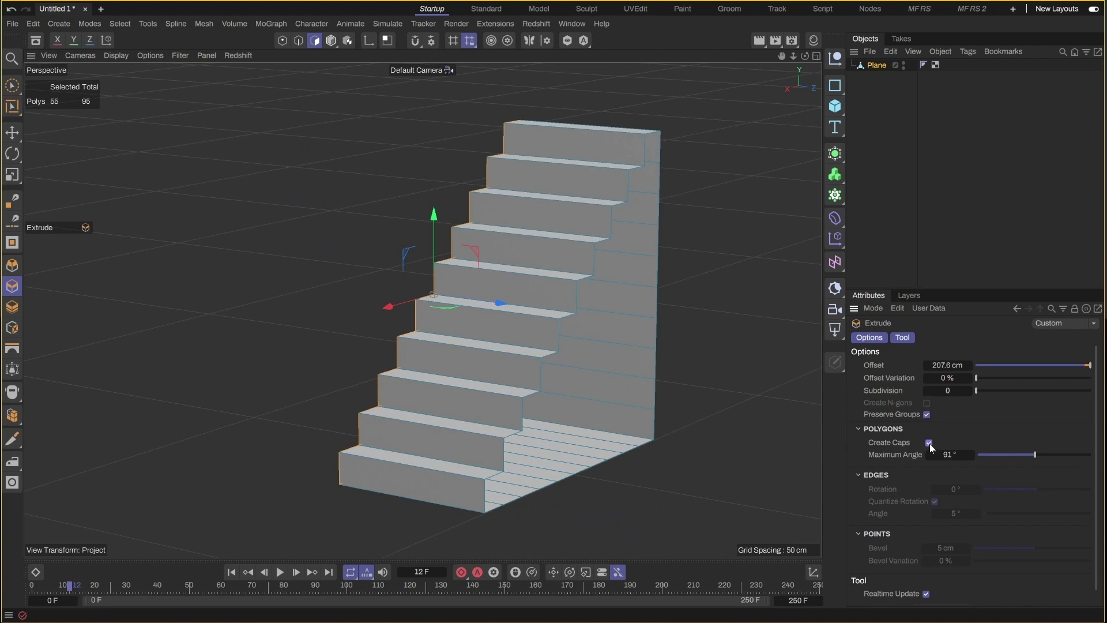
mouse_move(566, 358)
left_mouse_down("alt")
mouse_move(614, 335)
mouse_move(514, 332)
mouse_move(627, 328)
mouse_move(614, 327)
left_mouse_up("alt")
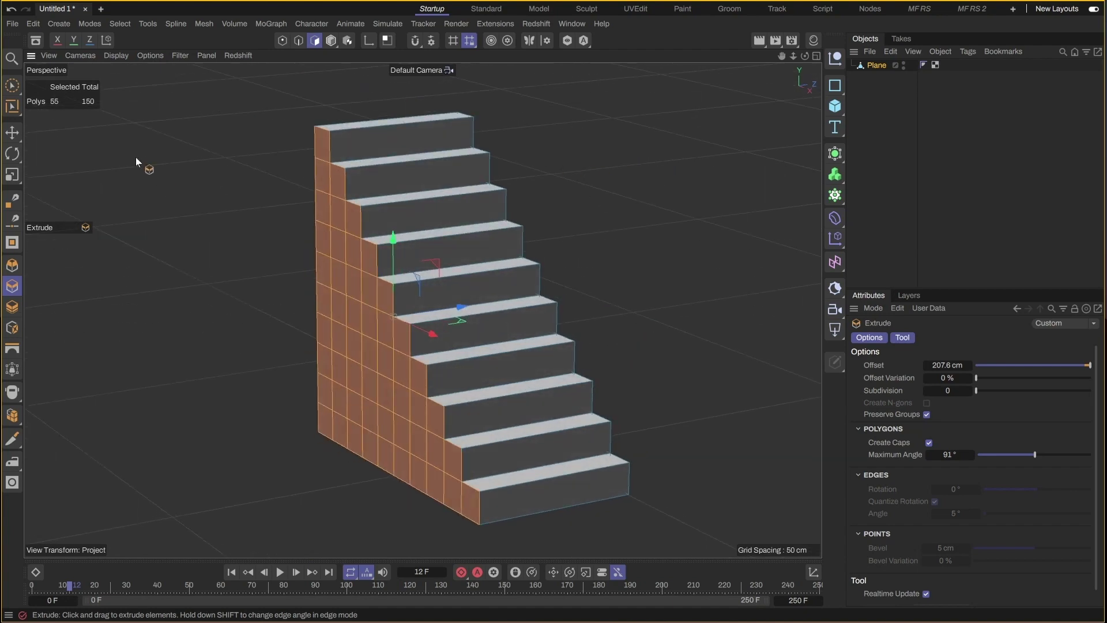
left_click(330, 41)
Step: Pan the view so the block staircase sits on the left, leaving empty space beside it
mouse_move(313, 250)
left_mouse_down("alt")
mouse_move(288, 282)
mouse_move(364, 285)
left_mouse_up("alt")
middle_click_drag(364, 285, 327, 314, "alt")
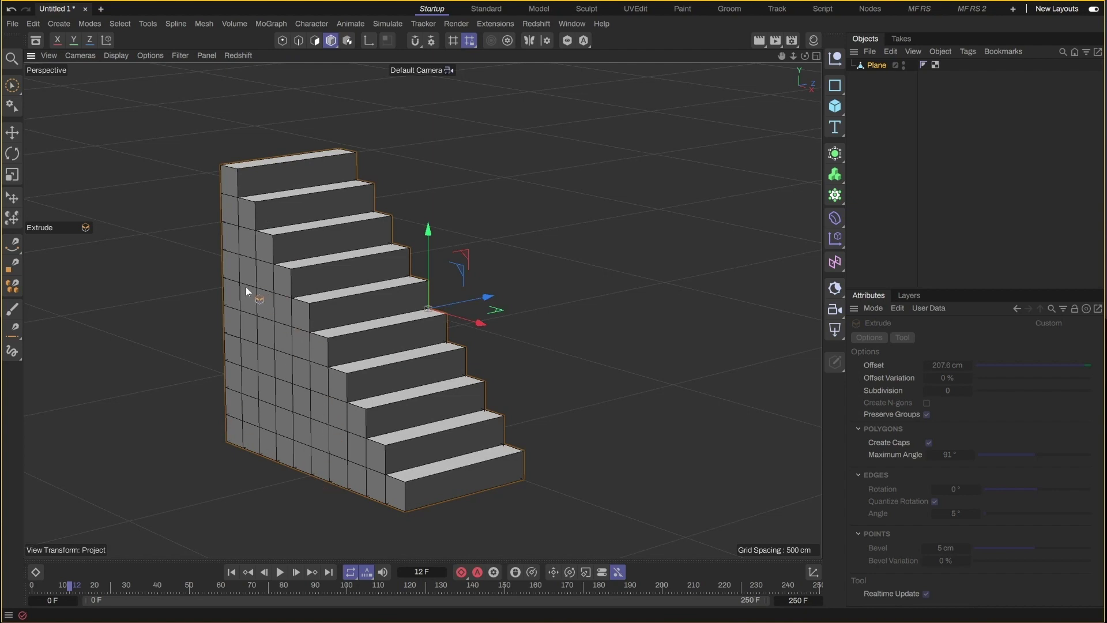
middle_click_drag(418, 338, 398, 342, "alt")
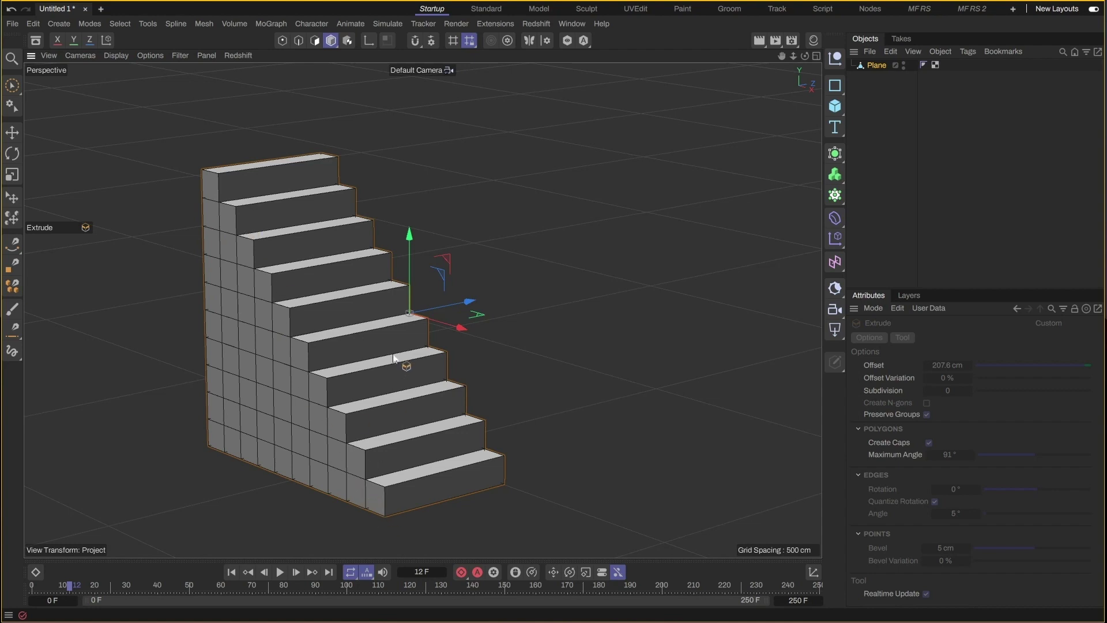
middle_click_drag(394, 357, 358, 371, "alt")
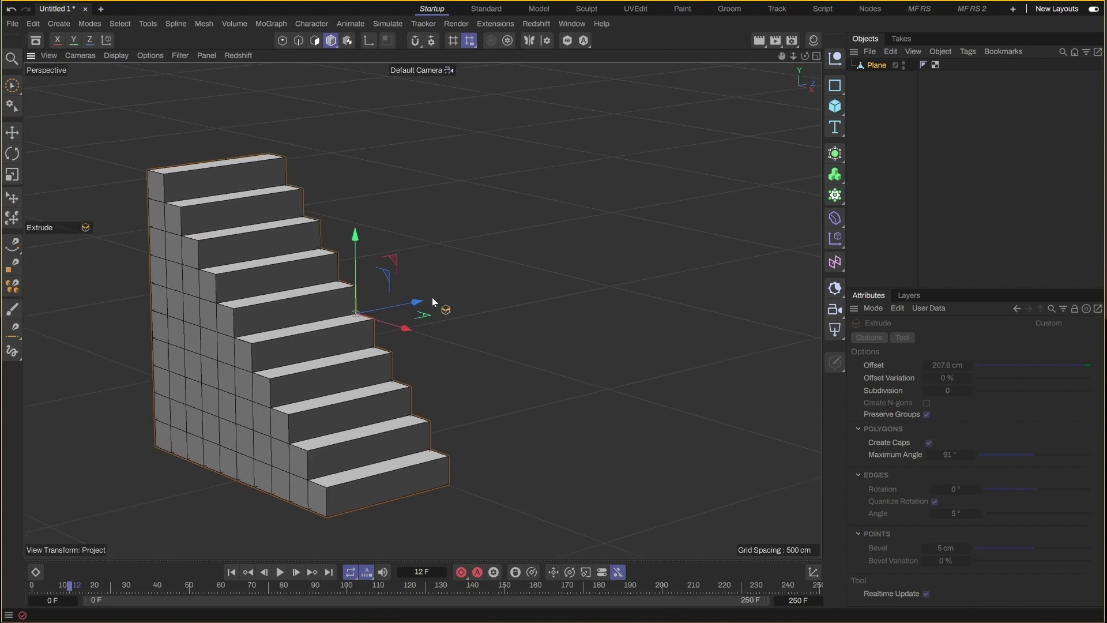
Step: Add a second plane in the empty space, oriented to -Z
middle_click_drag(424, 300, 730, 246, "alt")
scroll(460, 284, "up", 3)
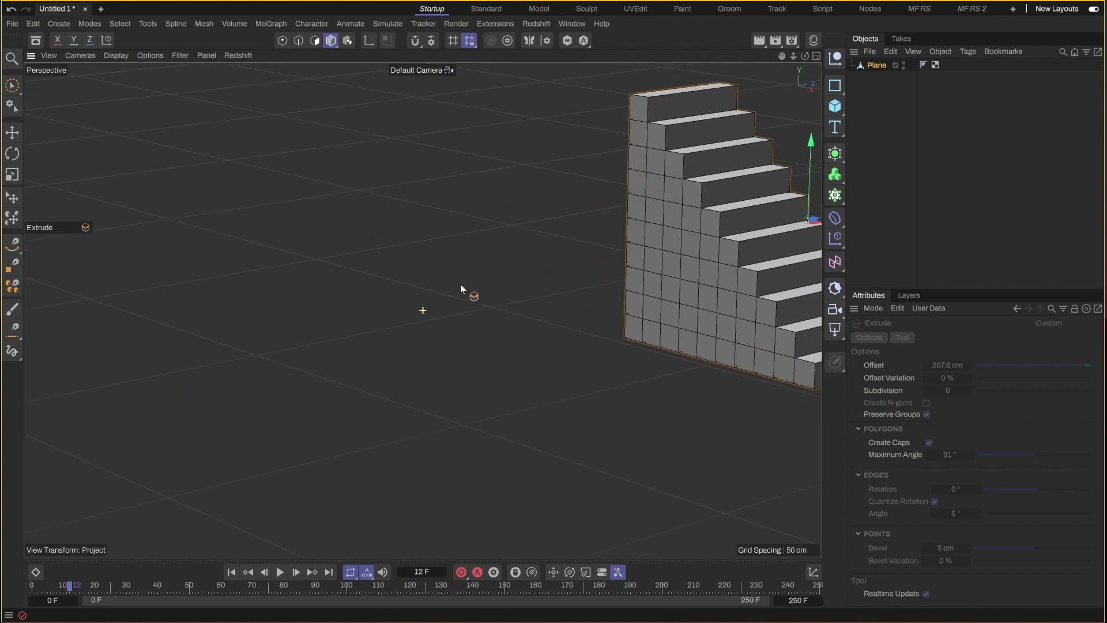
left_click(834, 106)
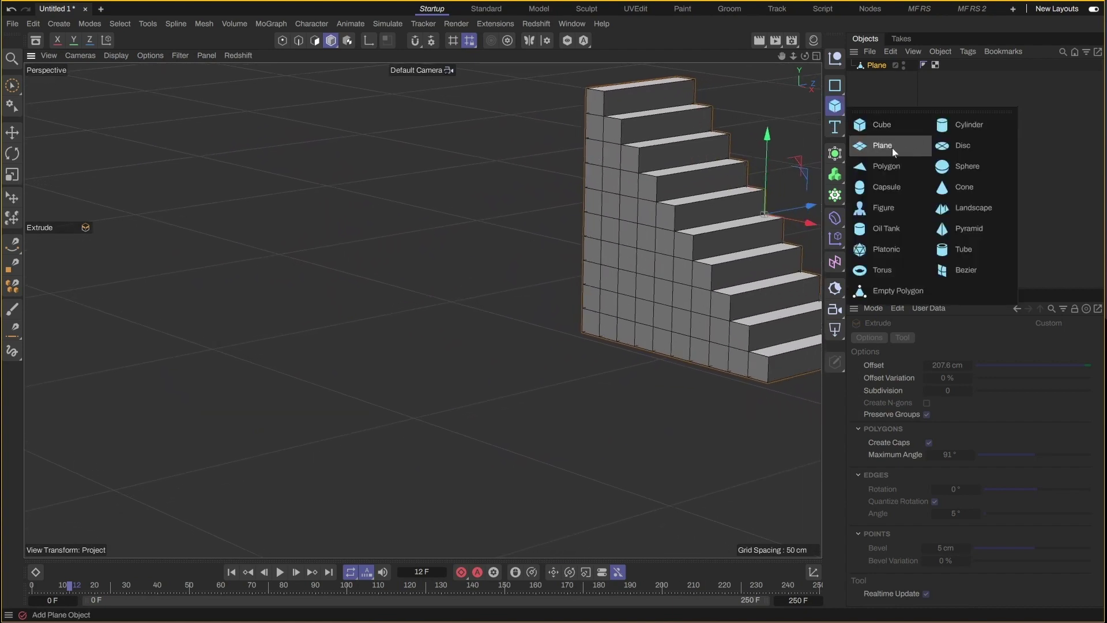
left_click(893, 151)
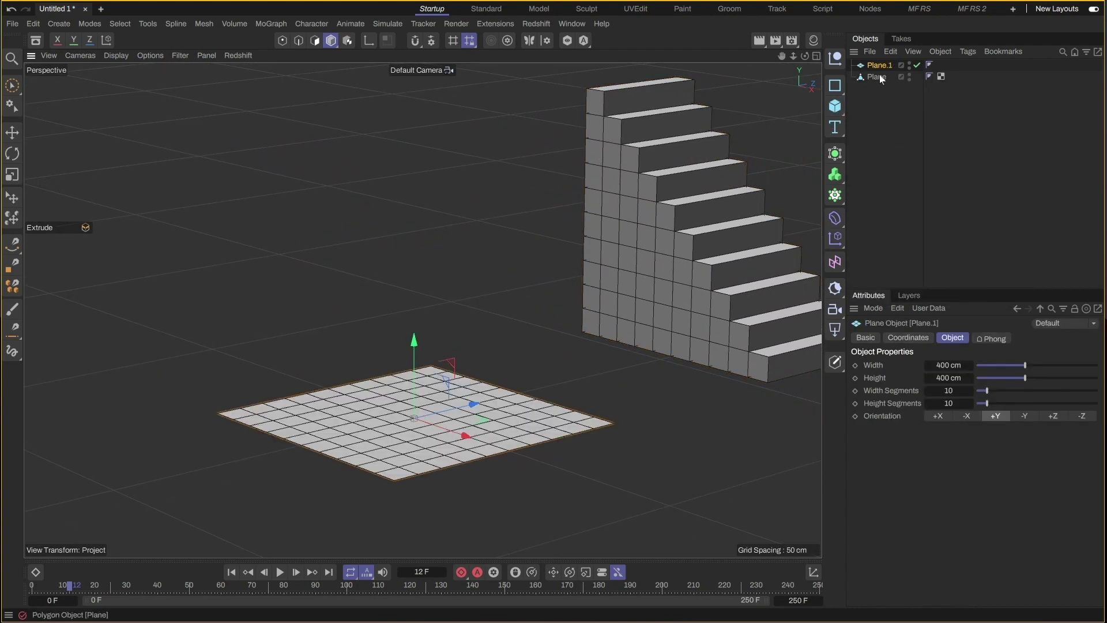
left_click(1074, 417)
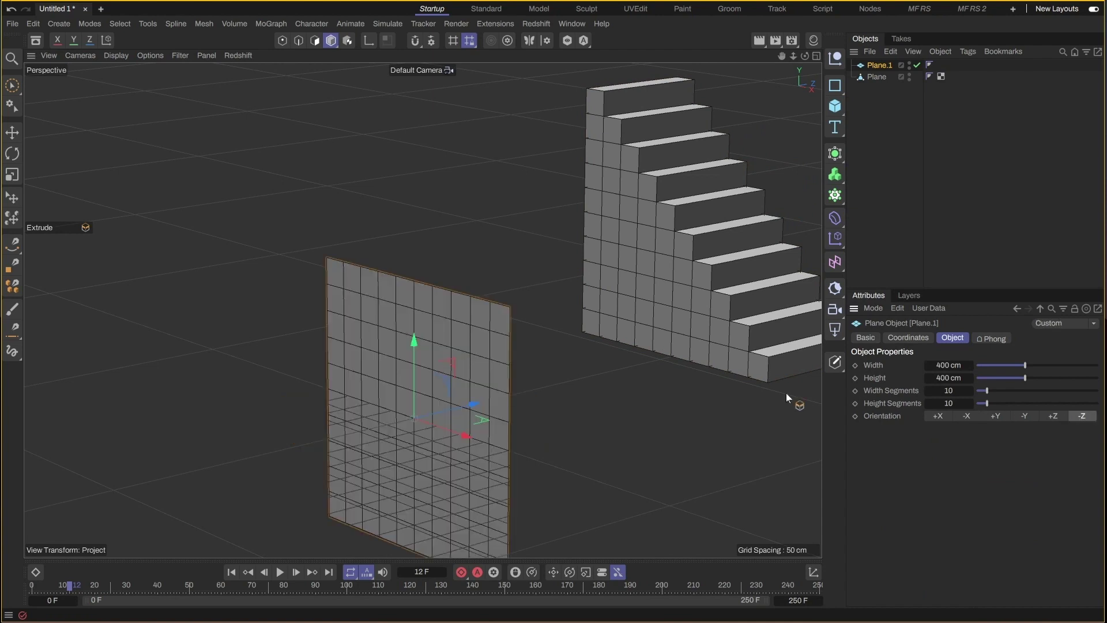
Step: Raise the new plane, make it editable, and enter Polygon mode
left_click_drag(416, 343, 434, 228)
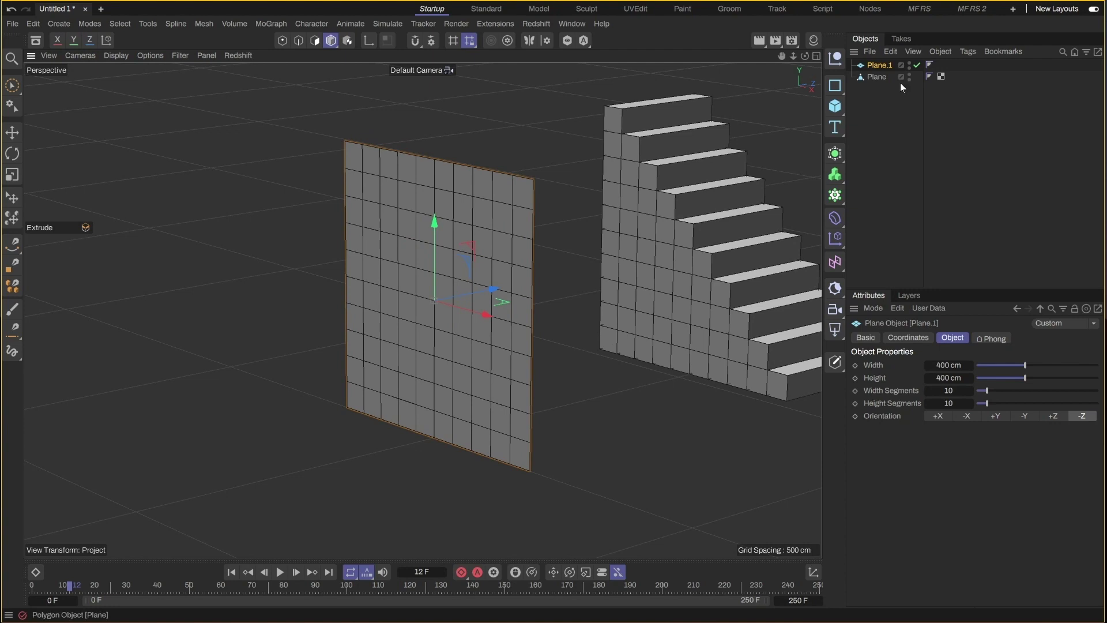
key("c")
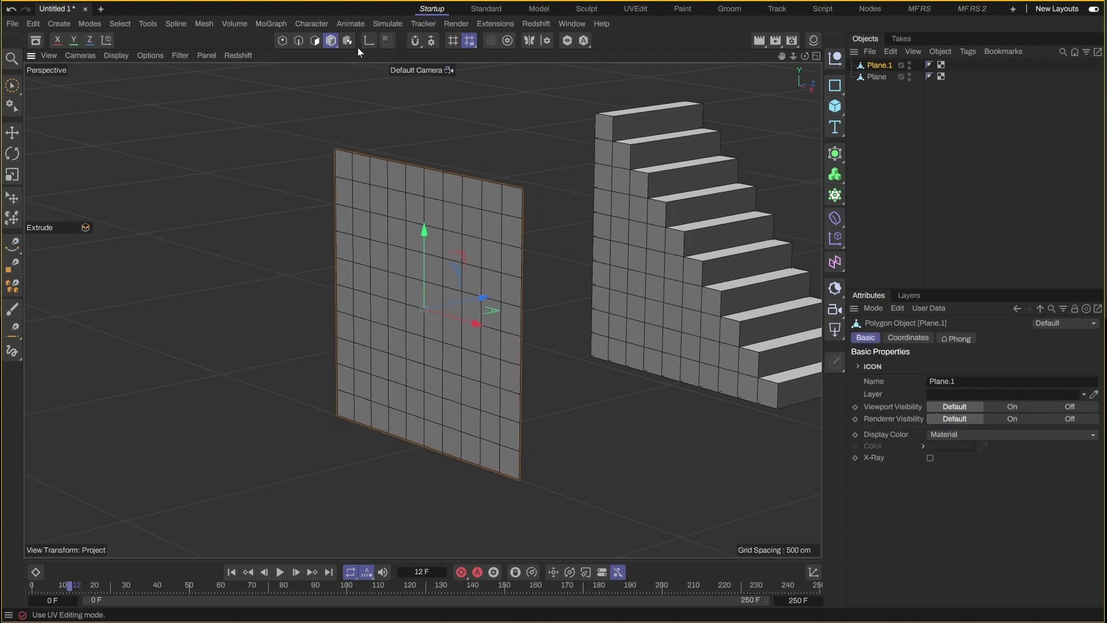
left_click(315, 41)
Step: Line Cut a diagonal across the front-facing plane from upper-left to lower-right, giving 109 polygons
mouse_move(382, 259)
left_mouse_down("alt")
mouse_move(458, 264)
mouse_move(491, 251)
left_mouse_up("alt")
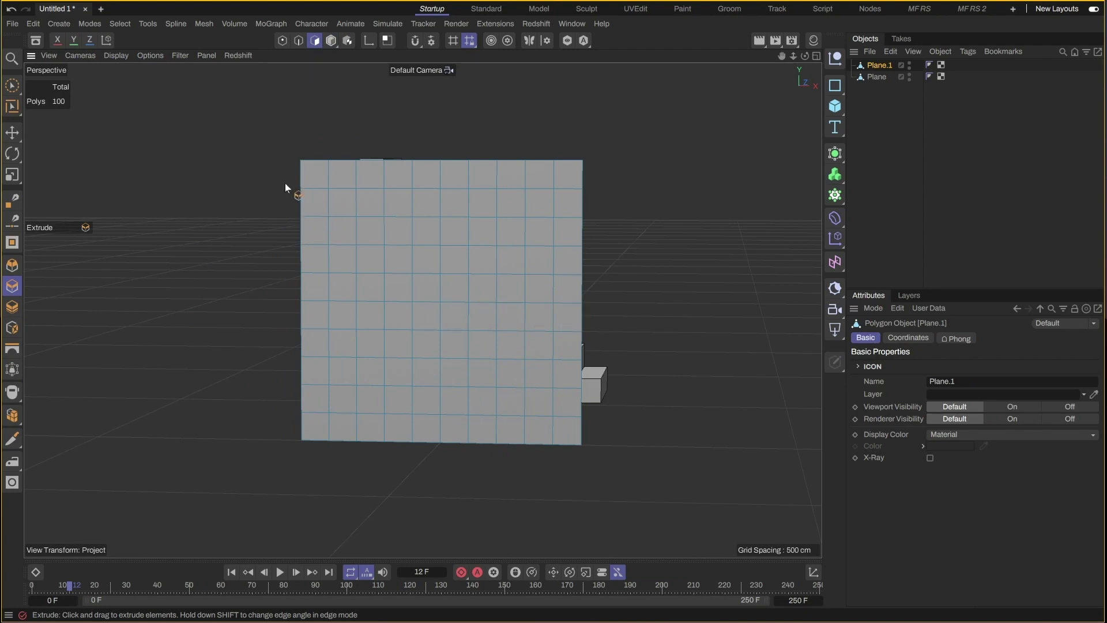
left_click_drag(480, 420, 493, 392, "alt")
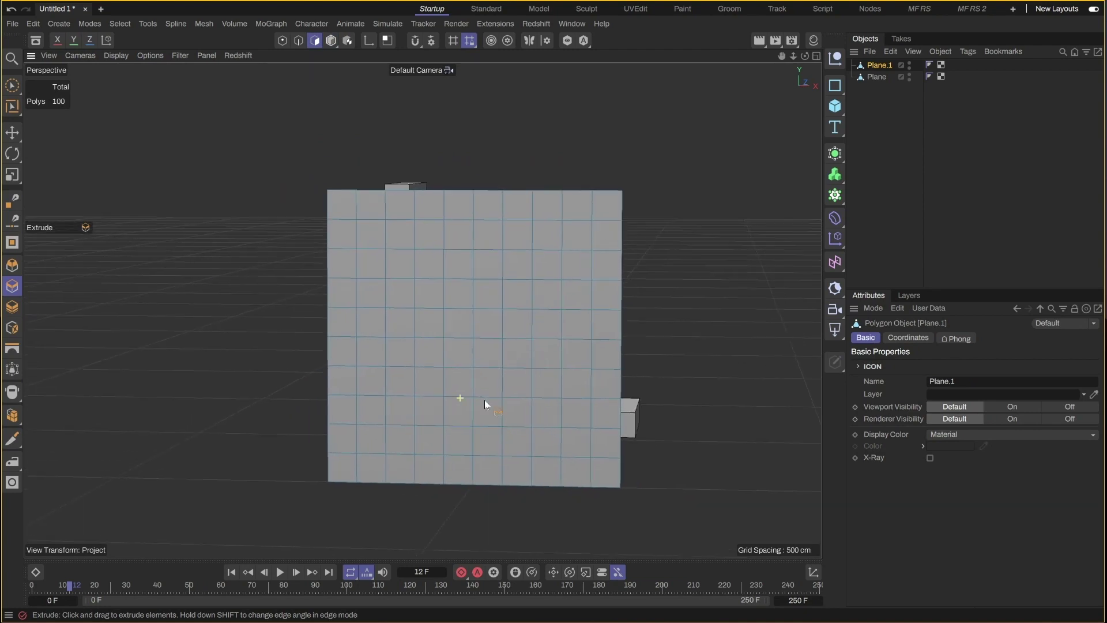
right_click(472, 249)
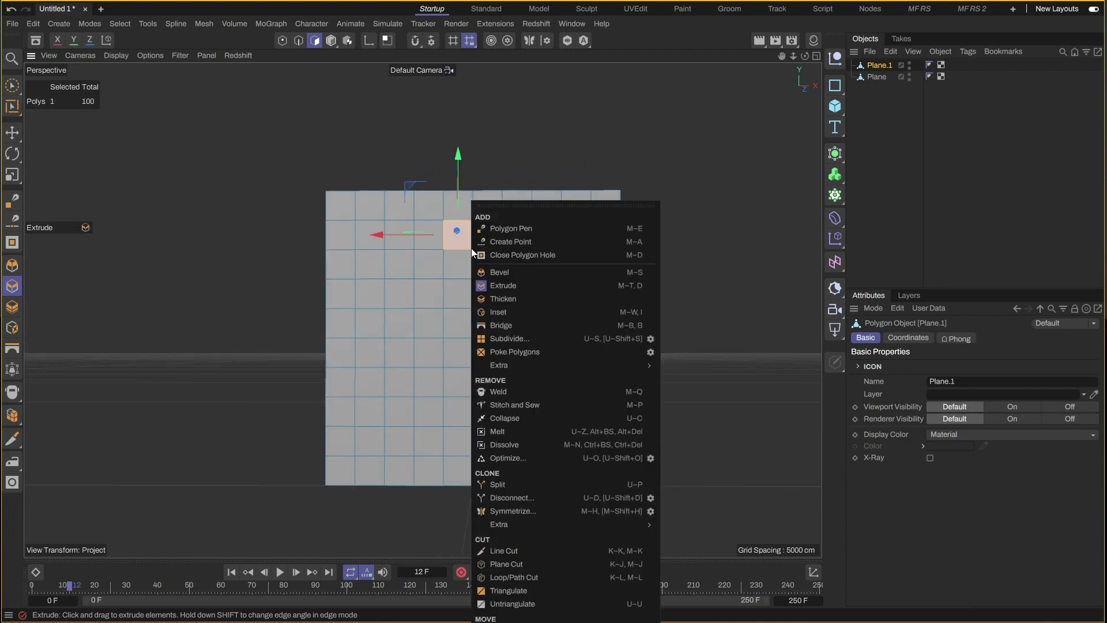
left_click(548, 554)
key("ctrl+shift+a")
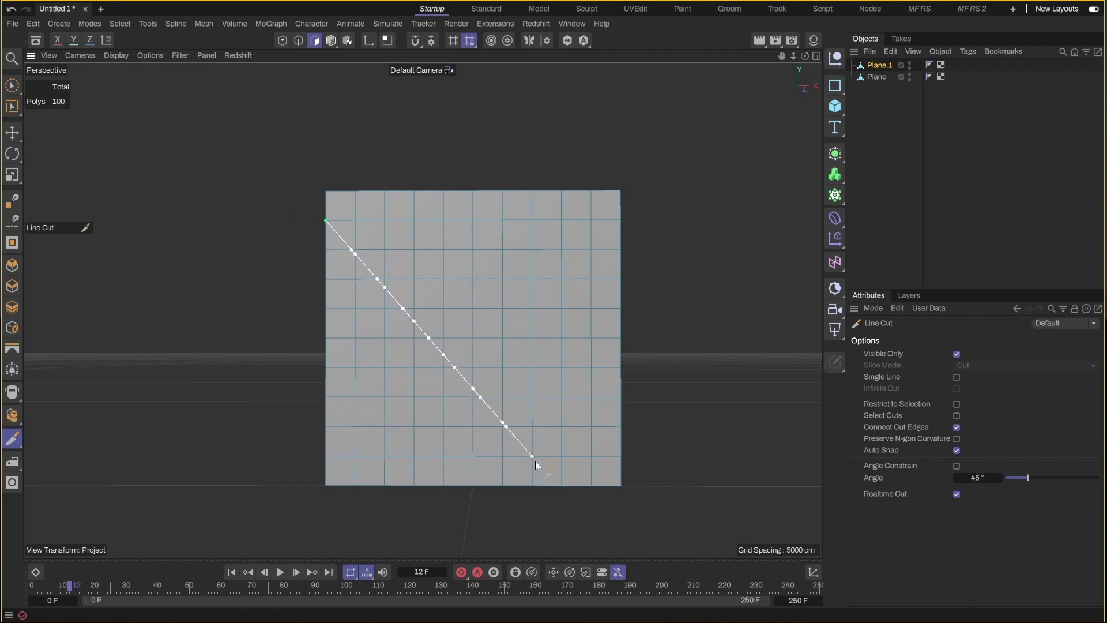
double_click(590, 488)
Step: Brush-select the stepped cells above the diagonal and delete them
left_click(12, 85)
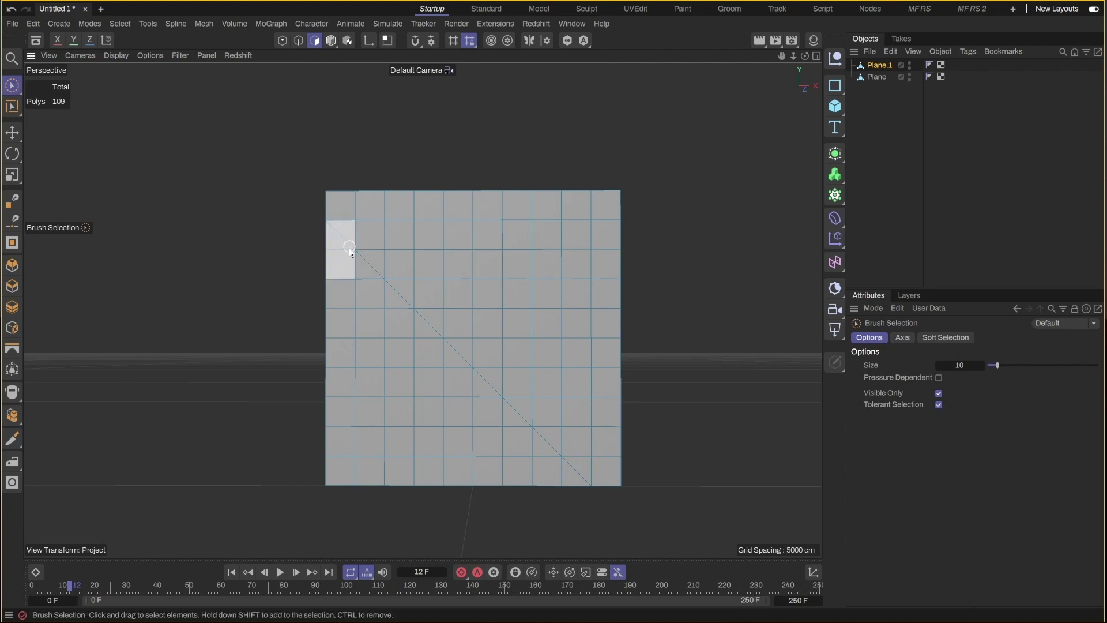
mouse_move(384, 209)
left_mouse_down()
mouse_move(399, 230)
mouse_move(431, 211)
left_mouse_up()
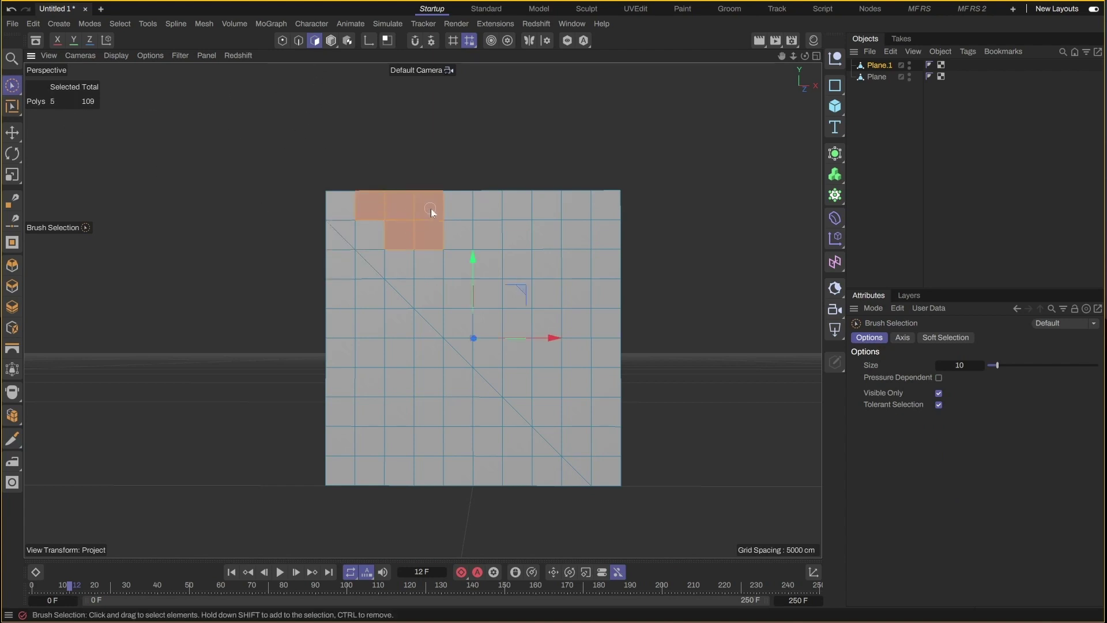
left_click_drag(433, 254, 459, 235)
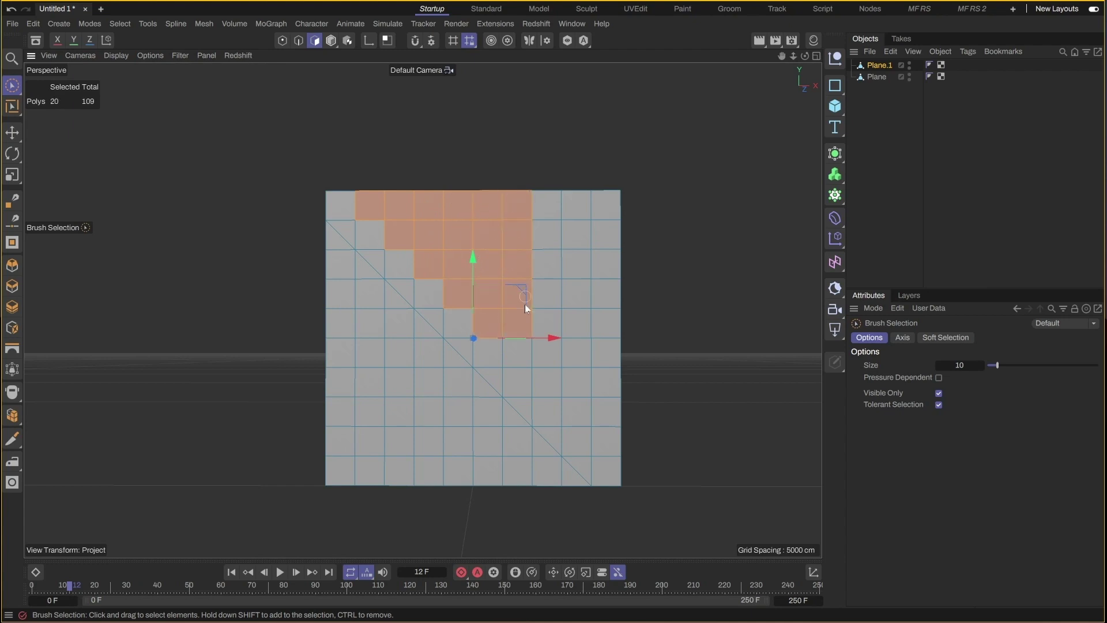
mouse_move(538, 350)
left_mouse_down()
mouse_move(545, 242)
mouse_move(579, 413)
mouse_move(600, 247)
left_mouse_up()
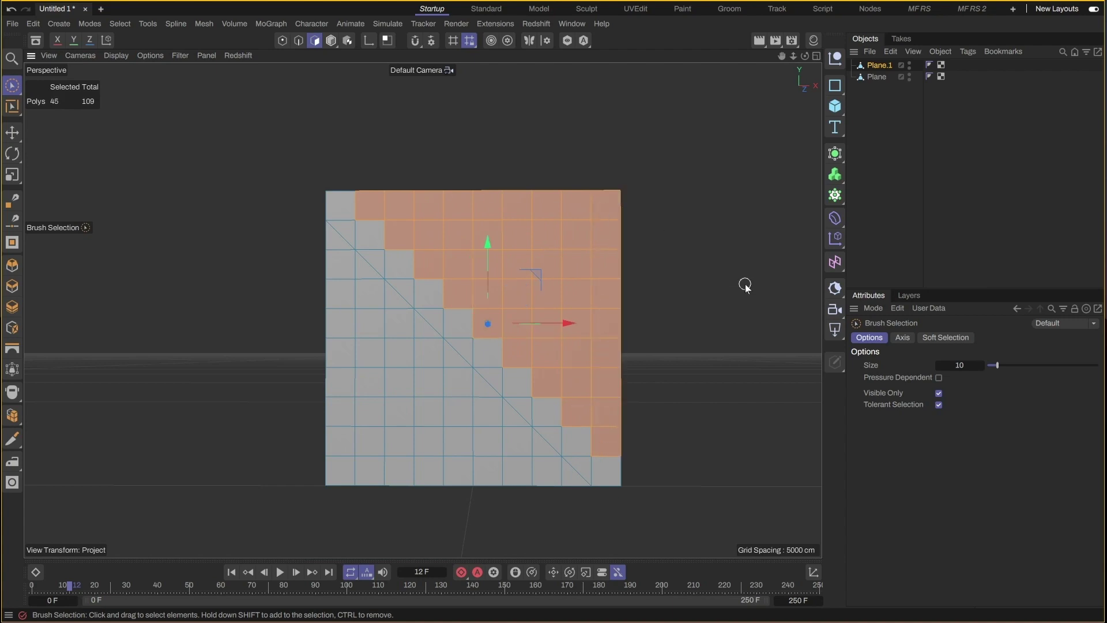
key("Delete")
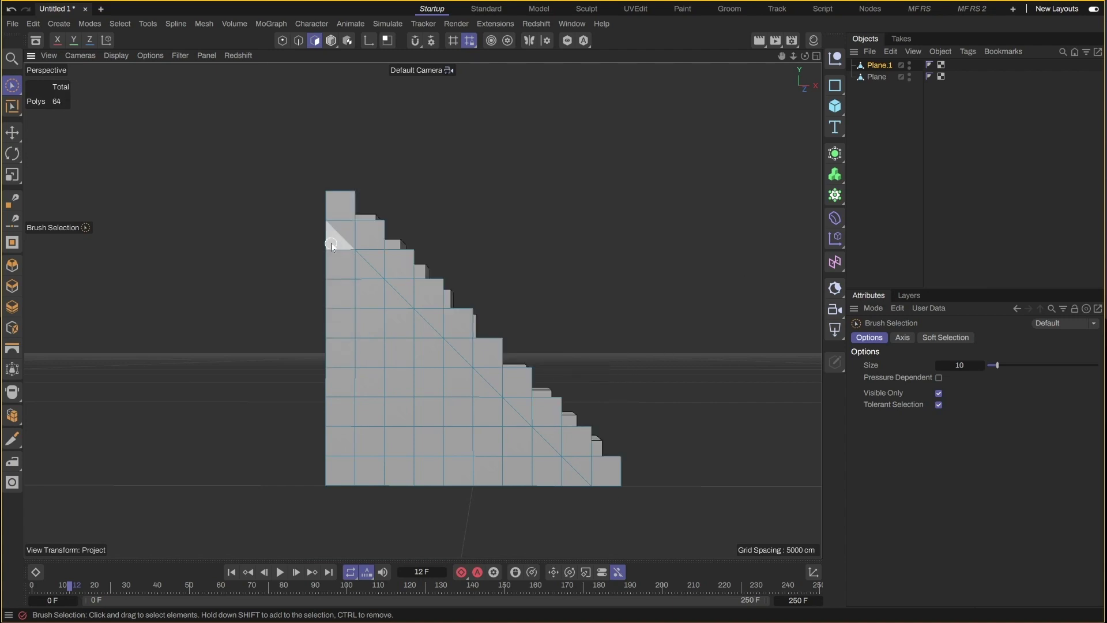
Step: Brush-select the lower-left triangle below the diagonal and delete it, leaving a 19-polygon strip
left_click_drag(331, 243, 383, 292)
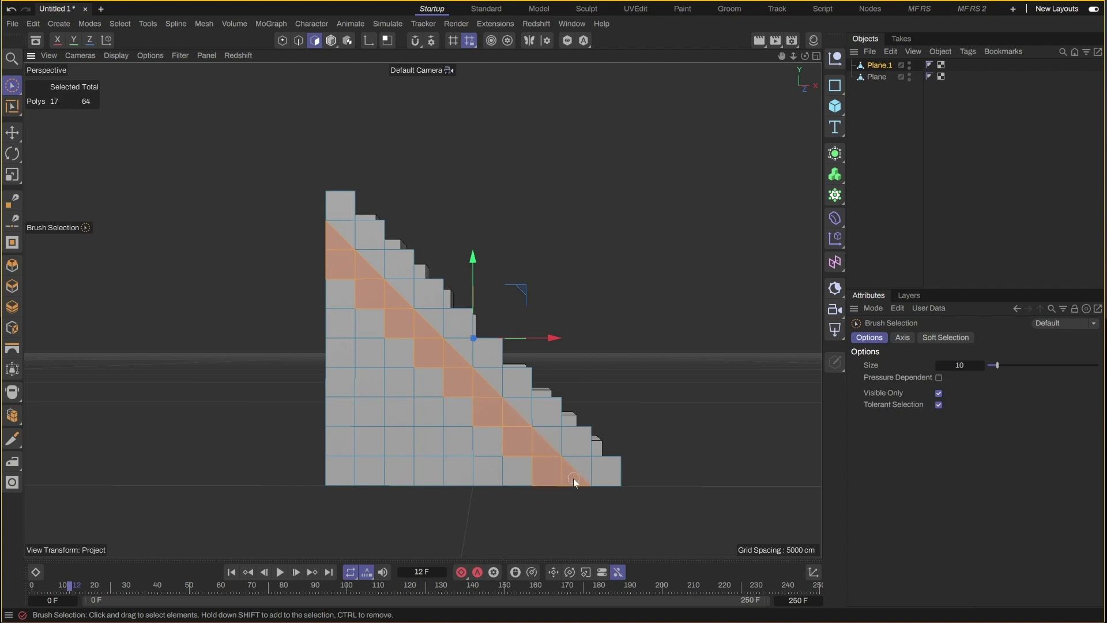
mouse_move(573, 478)
left_mouse_down()
mouse_move(402, 366)
mouse_move(383, 371)
mouse_move(468, 470)
mouse_move(358, 379)
mouse_move(422, 503)
mouse_move(353, 484)
mouse_move(308, 452)
left_mouse_up()
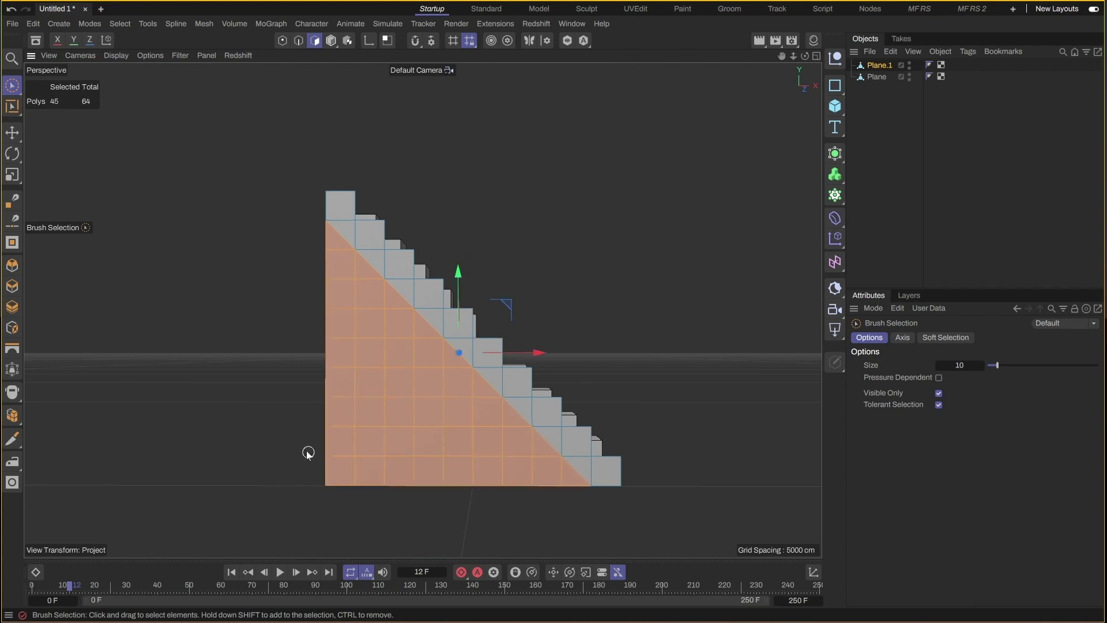
key("Delete")
mouse_move(412, 321)
left_mouse_down("alt")
mouse_move(339, 354)
mouse_move(341, 338)
mouse_move(369, 321)
mouse_move(477, 321)
left_mouse_up("alt")
Step: Extrude all 19 step polygons about 238 cm, then return to Model mode
double_click(369, 321)
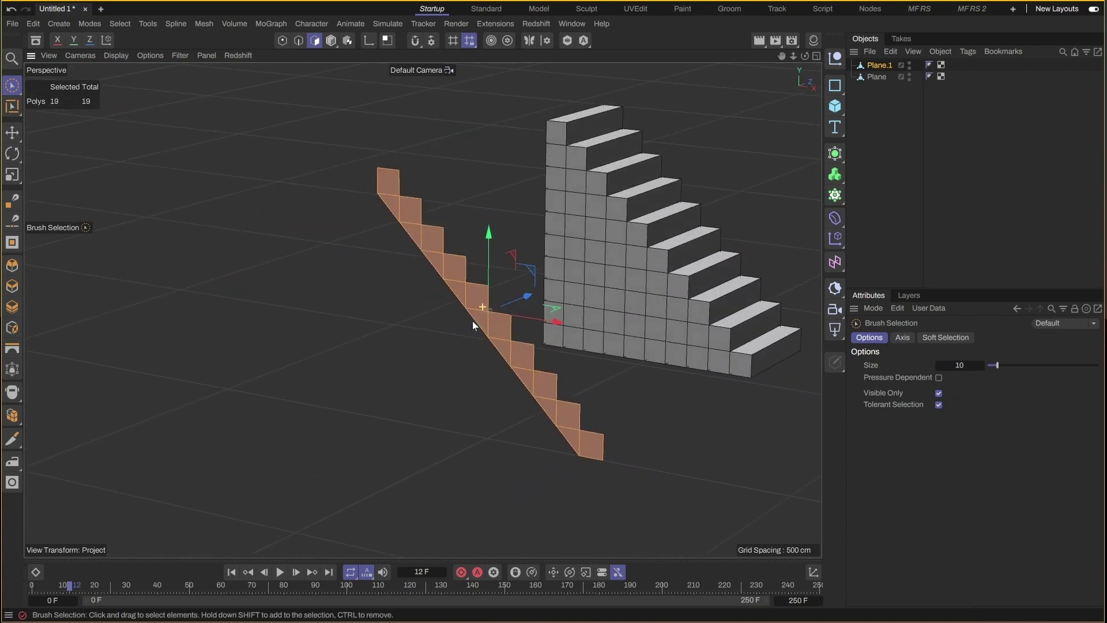
right_click(537, 299)
left_click(585, 312)
right_click(520, 194)
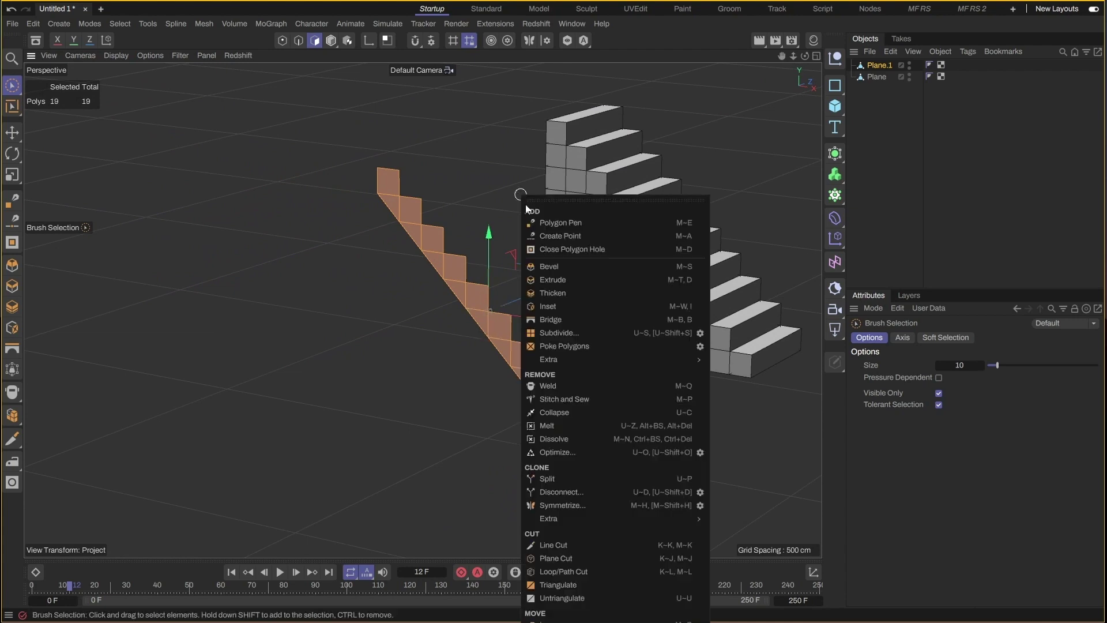
left_click(570, 279)
left_click_drag(569, 276, 663, 277)
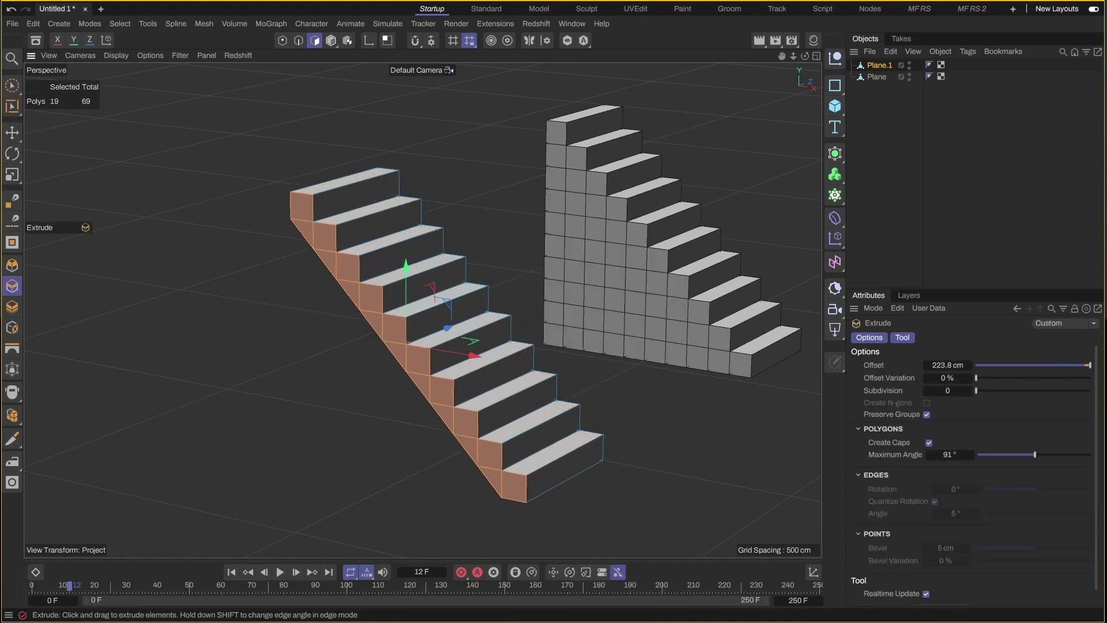
mouse_move(523, 360)
left_mouse_down("alt")
mouse_move(320, 362)
mouse_move(552, 362)
mouse_move(426, 355)
left_mouse_up("alt")
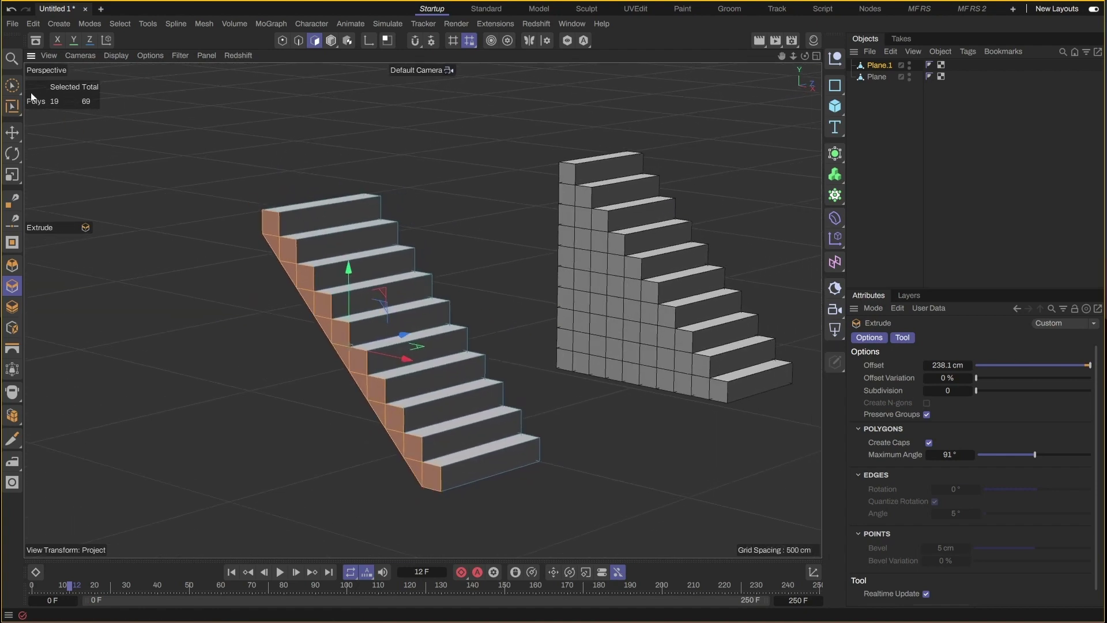
left_click(11, 85)
left_click(330, 40)
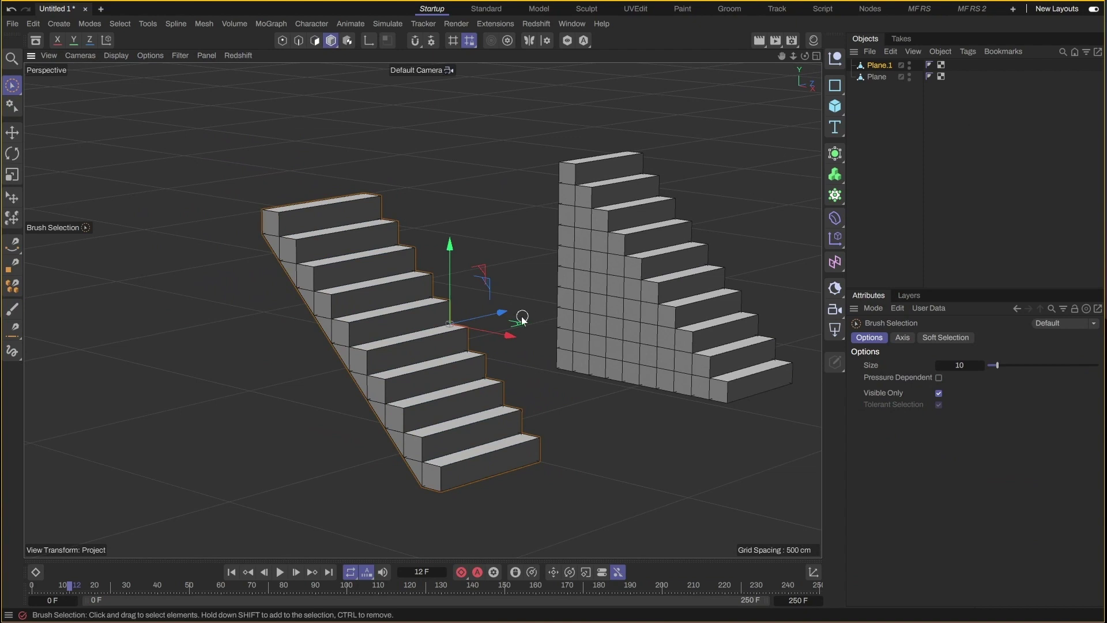
mouse_move(522, 318)
left_mouse_down("alt")
mouse_move(424, 309)
mouse_move(667, 309)
mouse_move(414, 361)
mouse_move(473, 345)
left_mouse_up("alt")
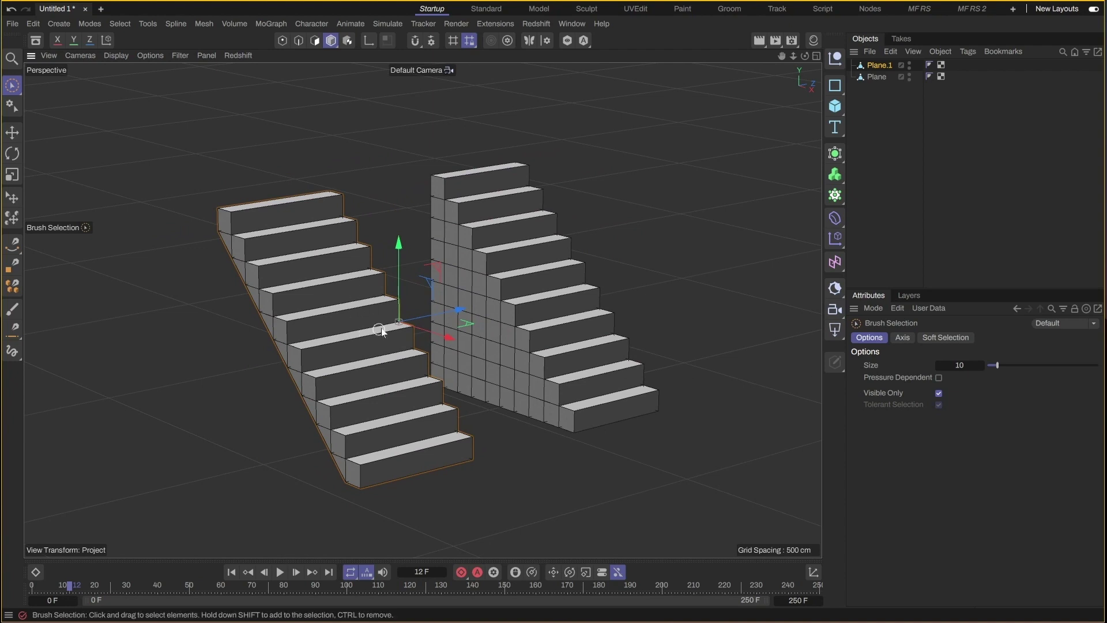
left_click_drag(382, 329, 396, 324, "alt")
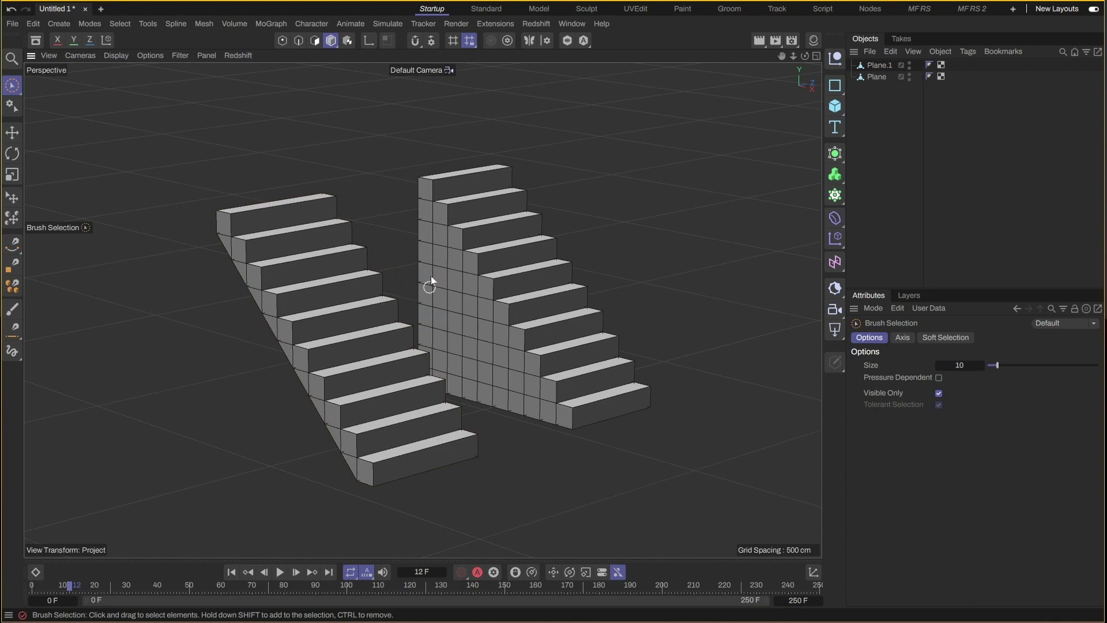
middle_click_drag(403, 279, 429, 260, "alt")
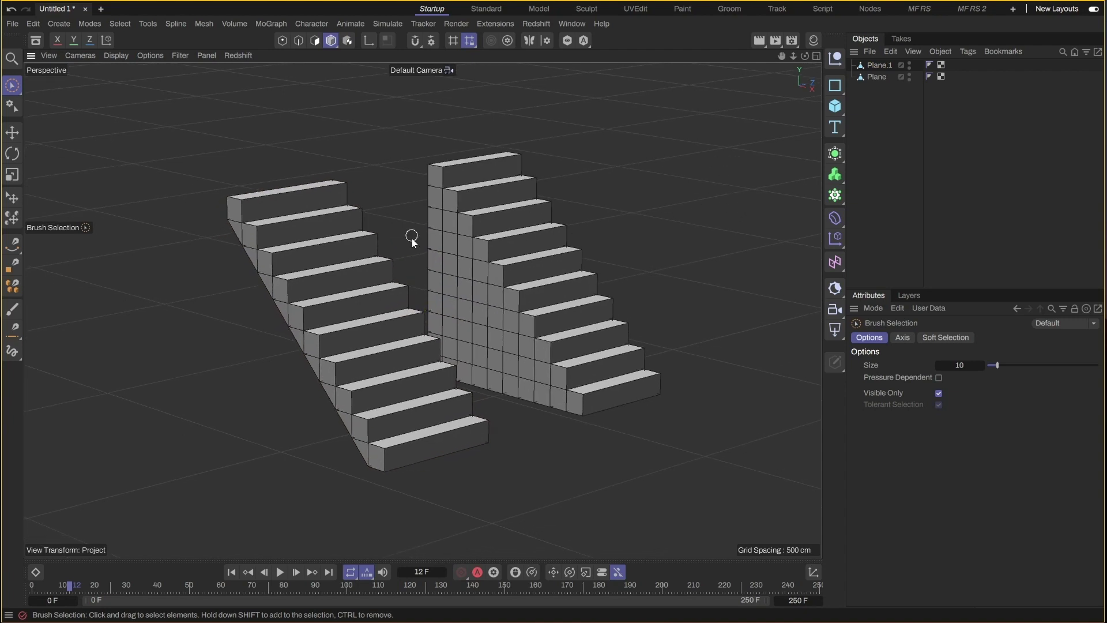